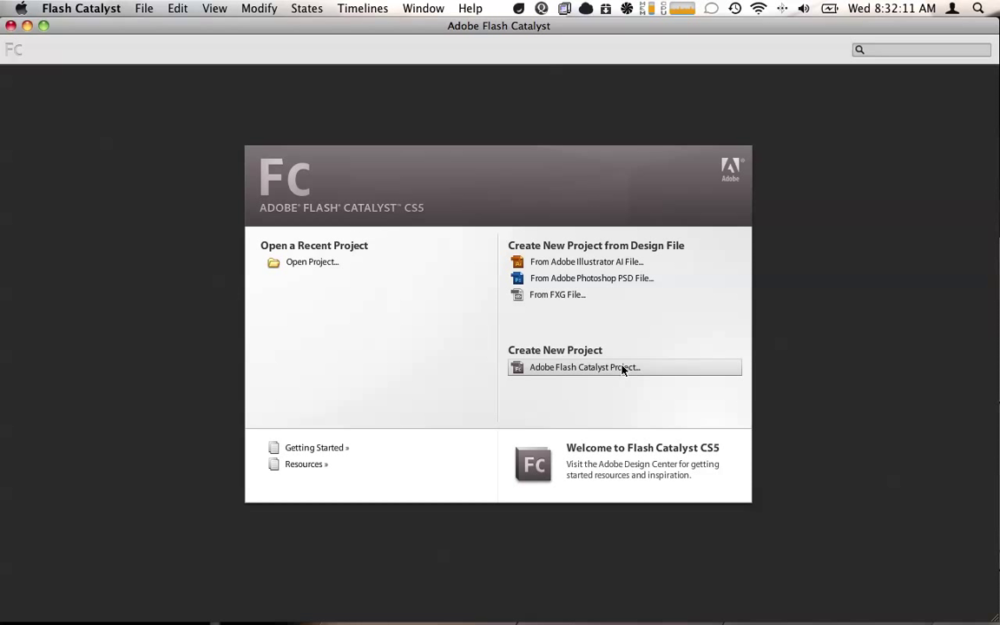
- Create a new 800×600 project named 'Basic', keeping the default artboard colour
click(623, 368)
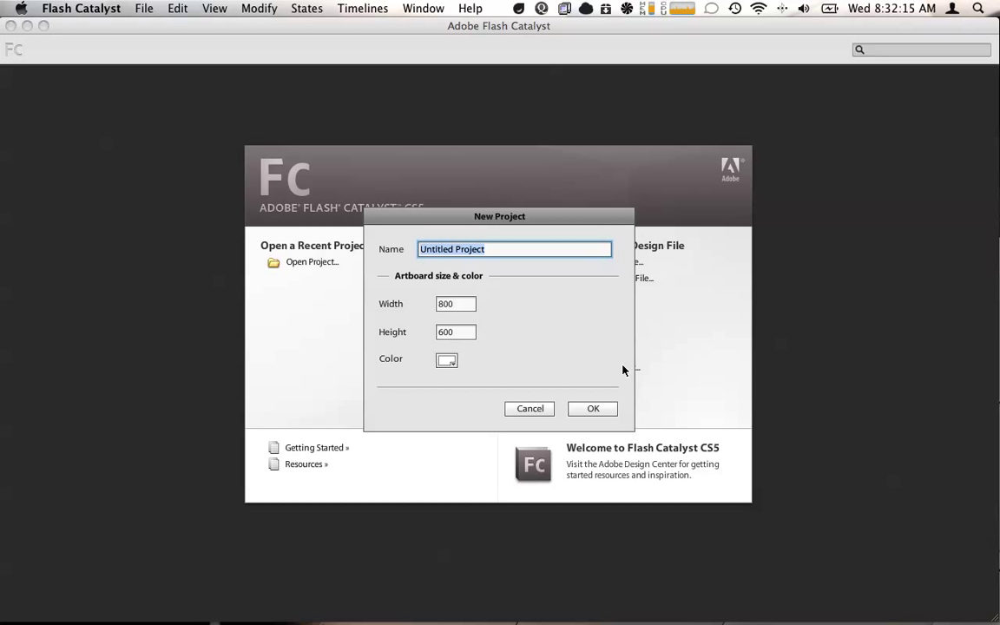
text(Basic)
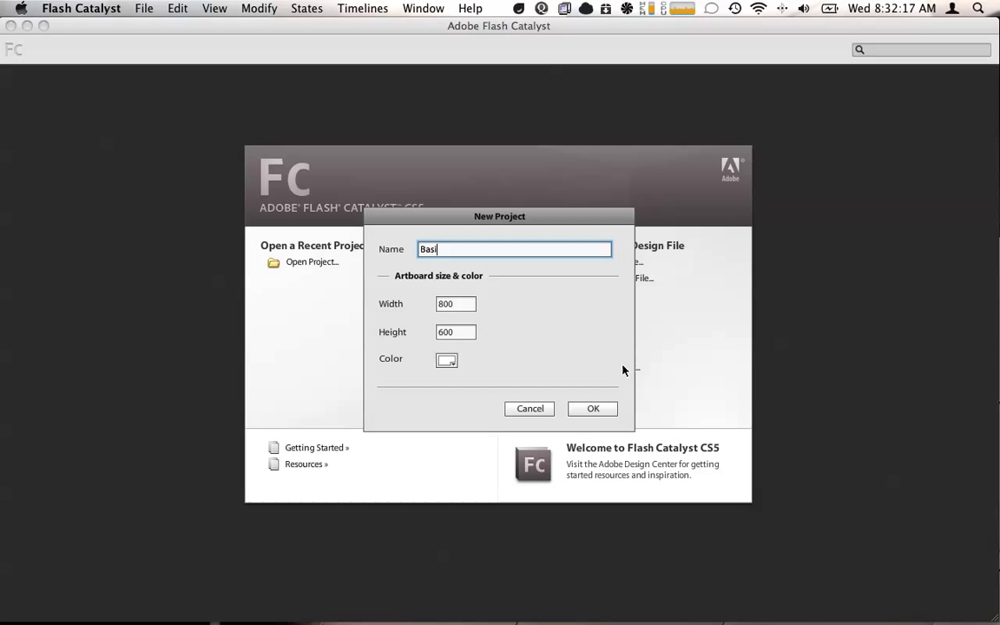
click(448, 361)
click(453, 364)
click(448, 362)
click(531, 367)
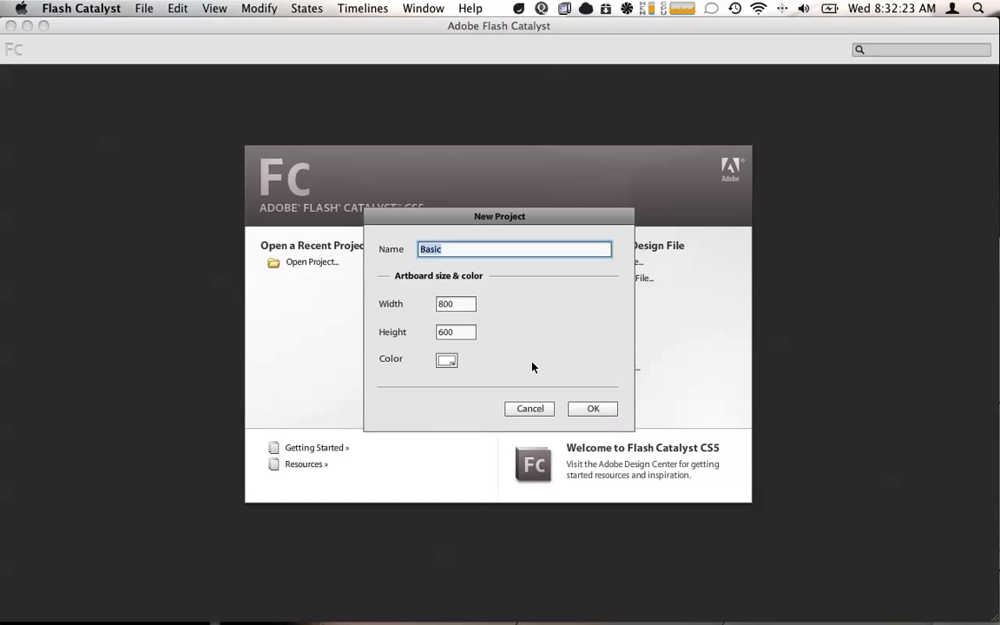
click(587, 409)
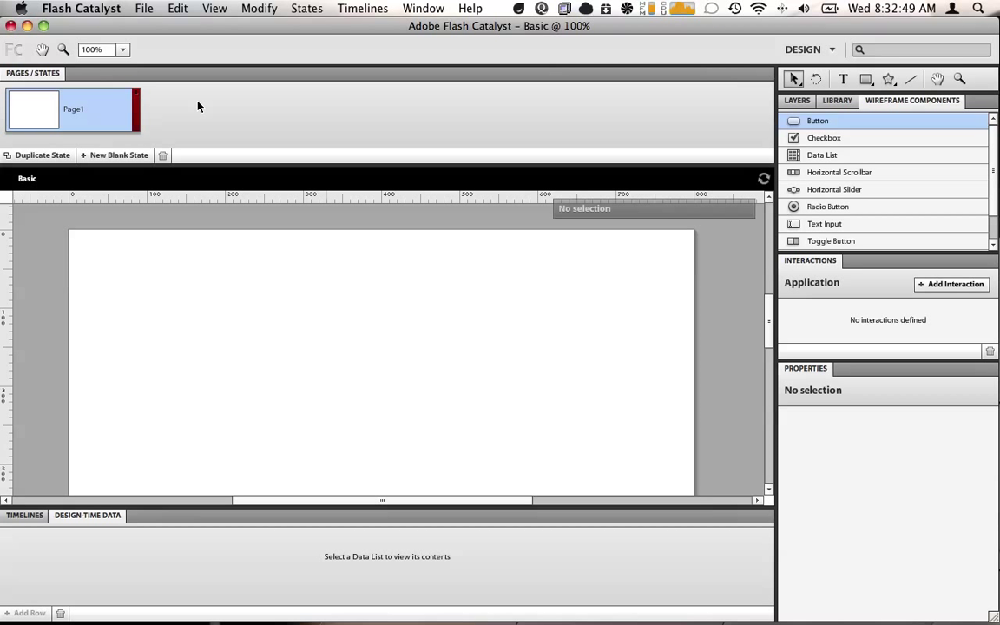
- Show the Layers panel, resize the side panel sections, and display the Timelines panel
click(835, 101)
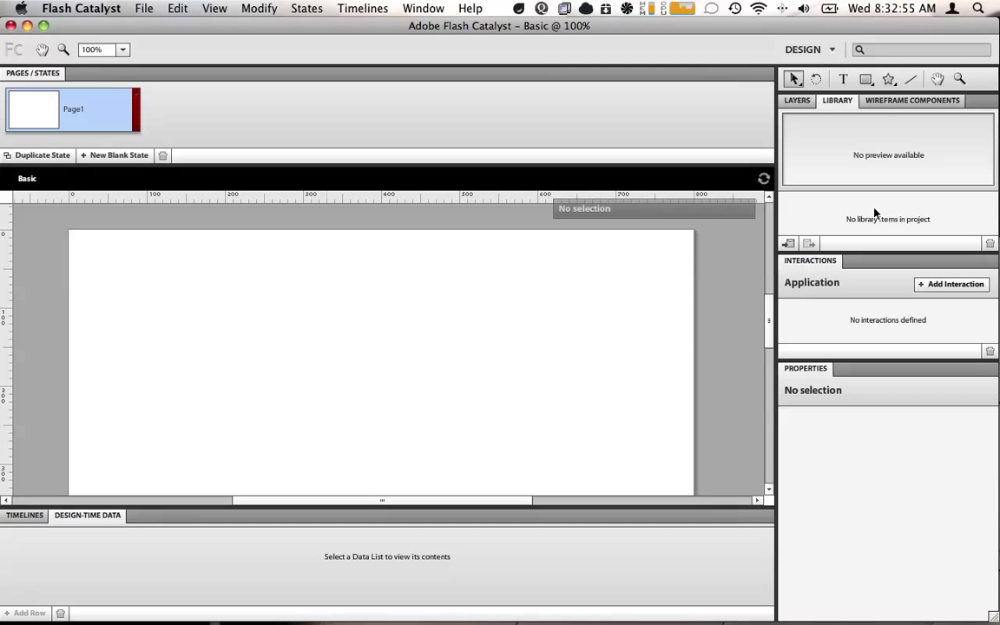
click(791, 100)
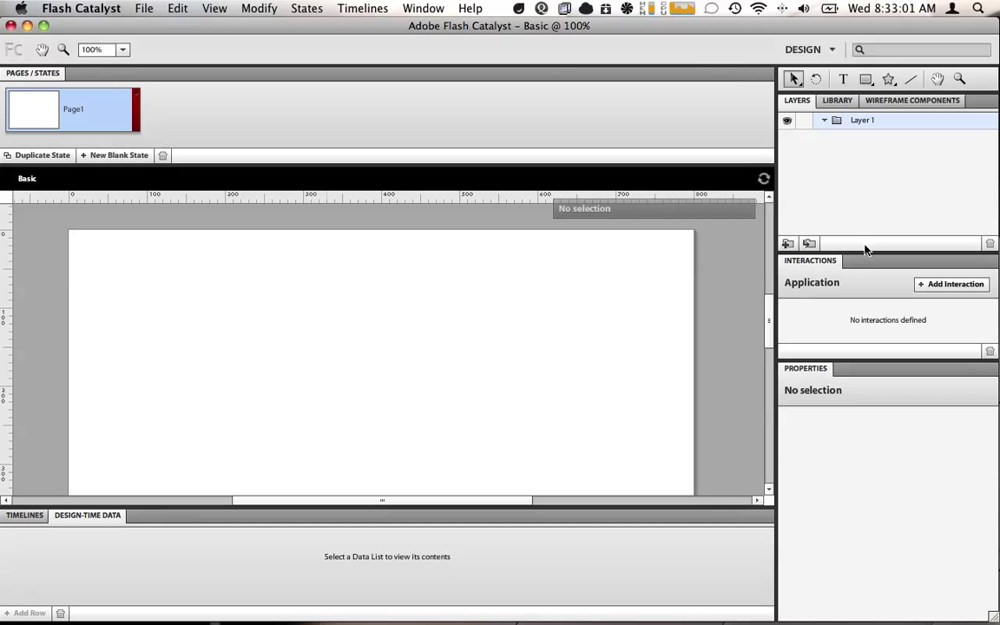
drag(863, 250, 862, 216)
drag(860, 335, 861, 379)
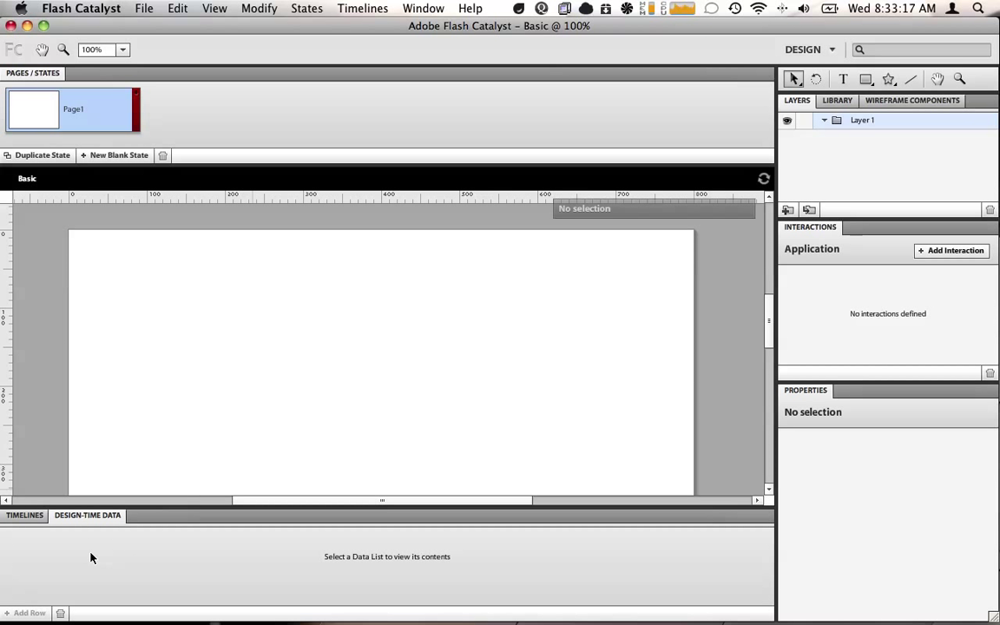
click(21, 517)
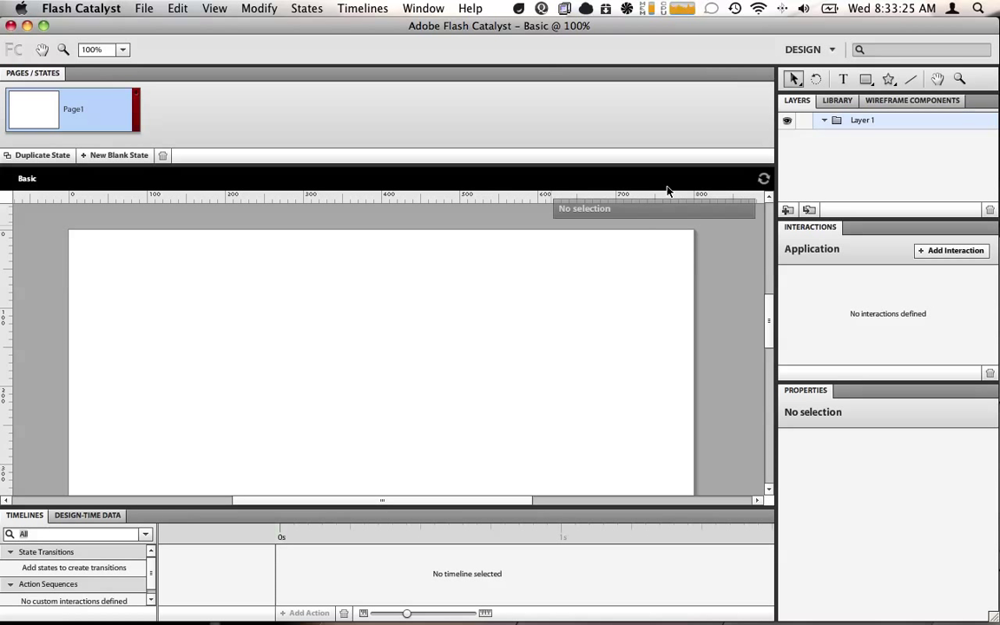
- Draw a rounded rectangle near the artboard's upper left
click(866, 79)
click(883, 122)
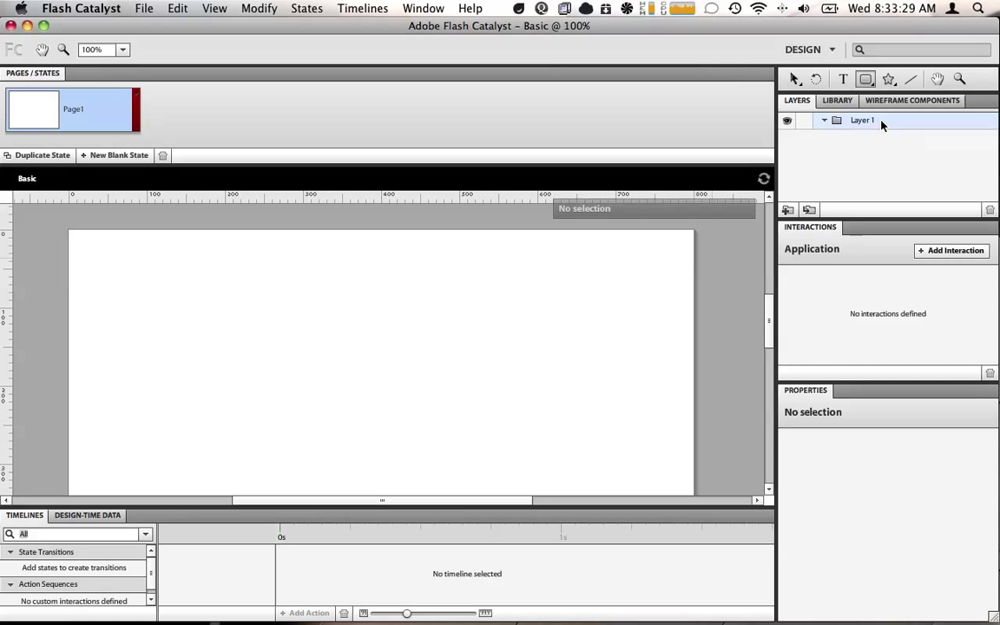
drag(110, 273, 268, 325)
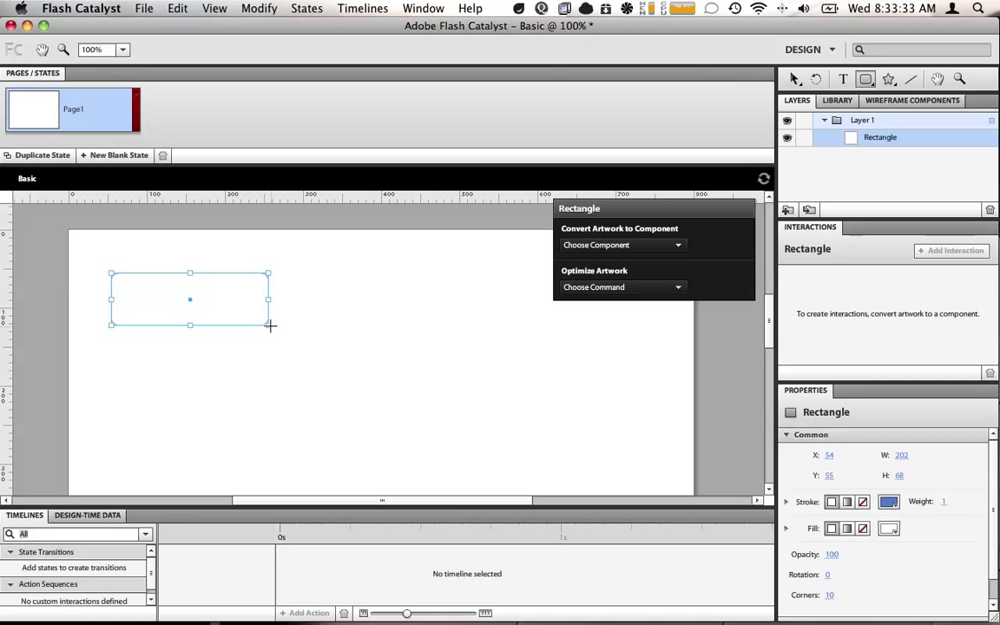
- Add a text box beside it reading 'This is state 1.'
click(842, 79)
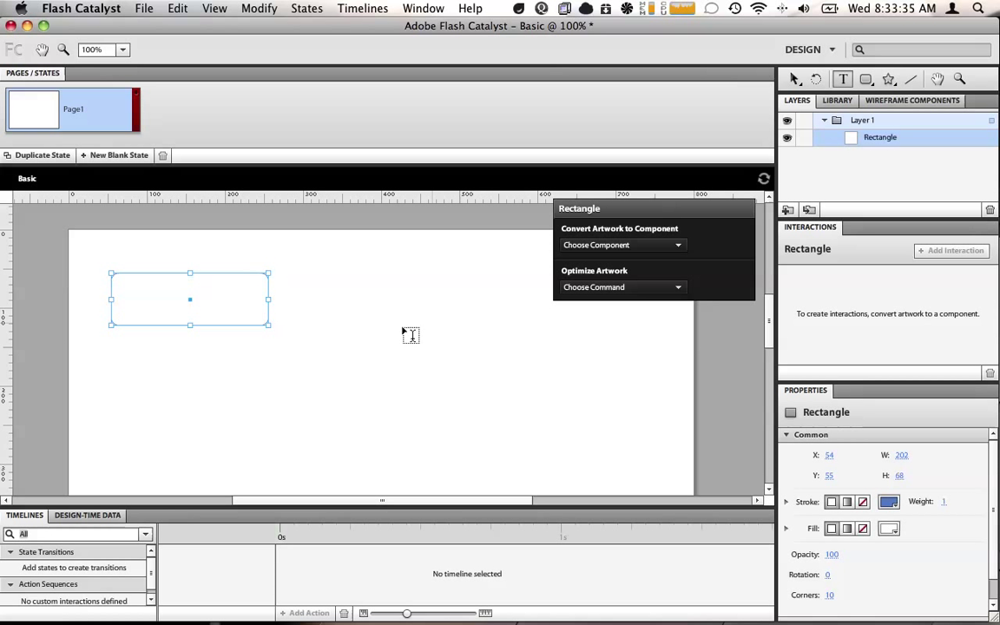
drag(352, 314, 495, 371)
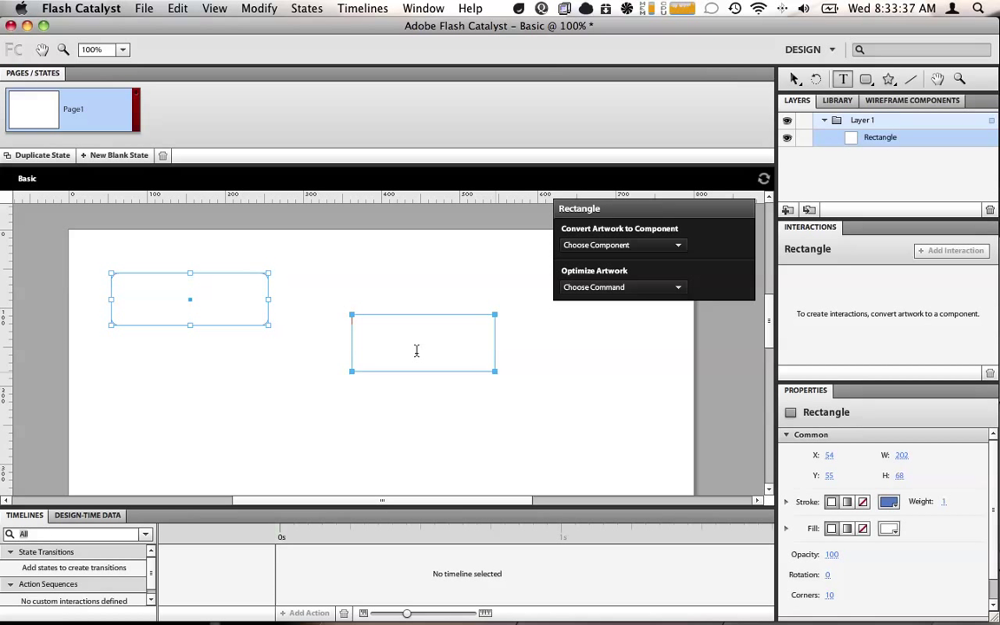
text(This is )
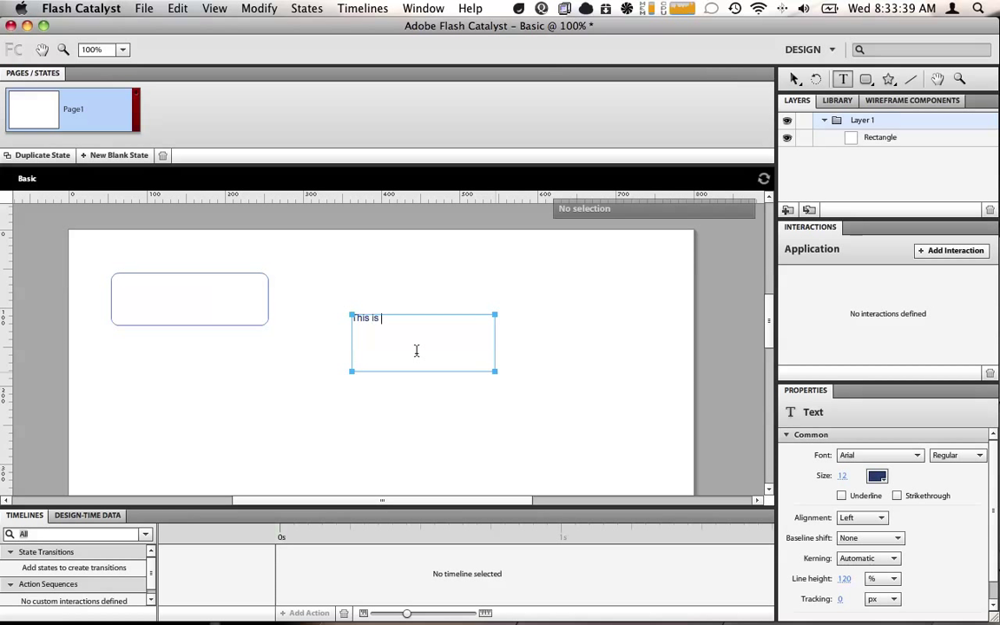
text(state )
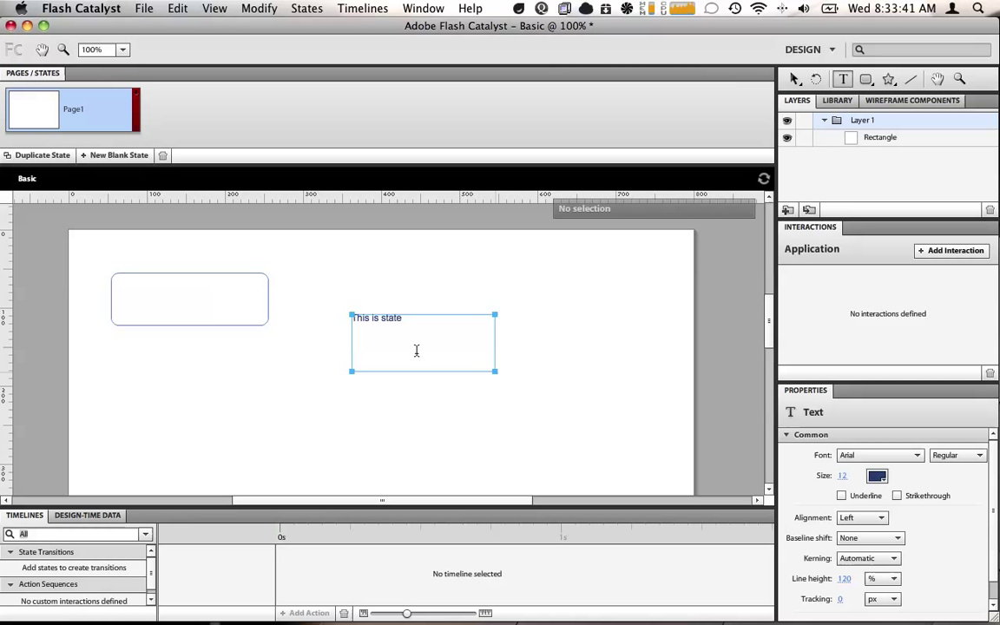
text(1.)
click(439, 433)
click(380, 319)
click(587, 339)
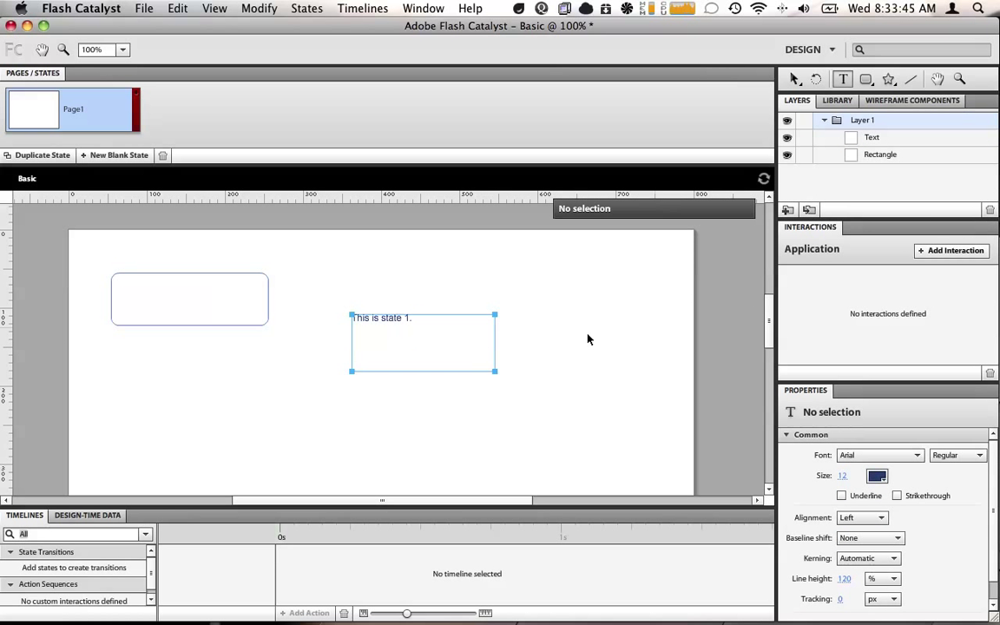
- Change the font size of the 'This is state 1.' line to 28
click(404, 323)
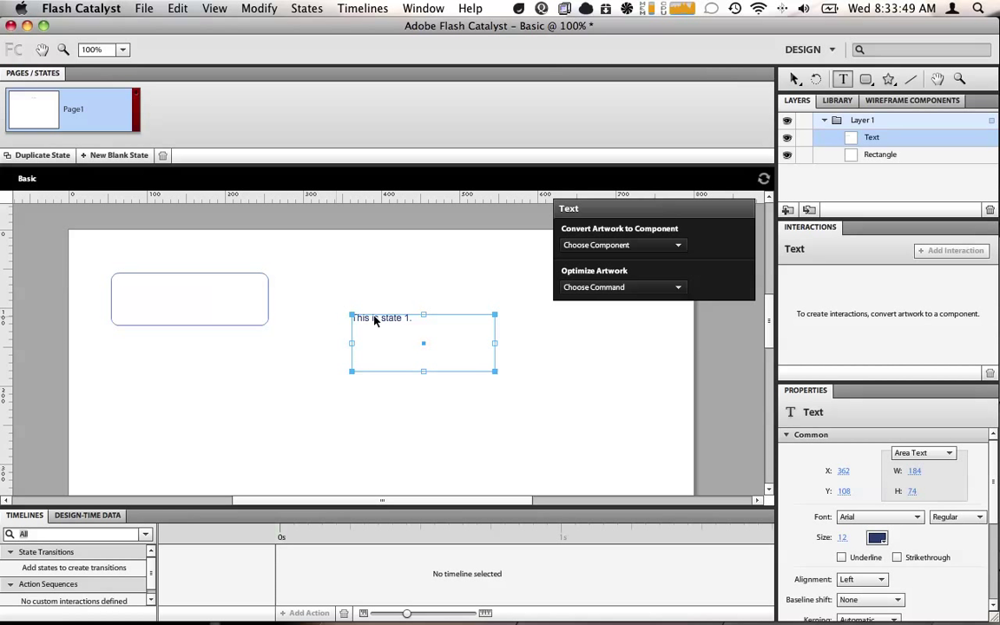
double_click(392, 319)
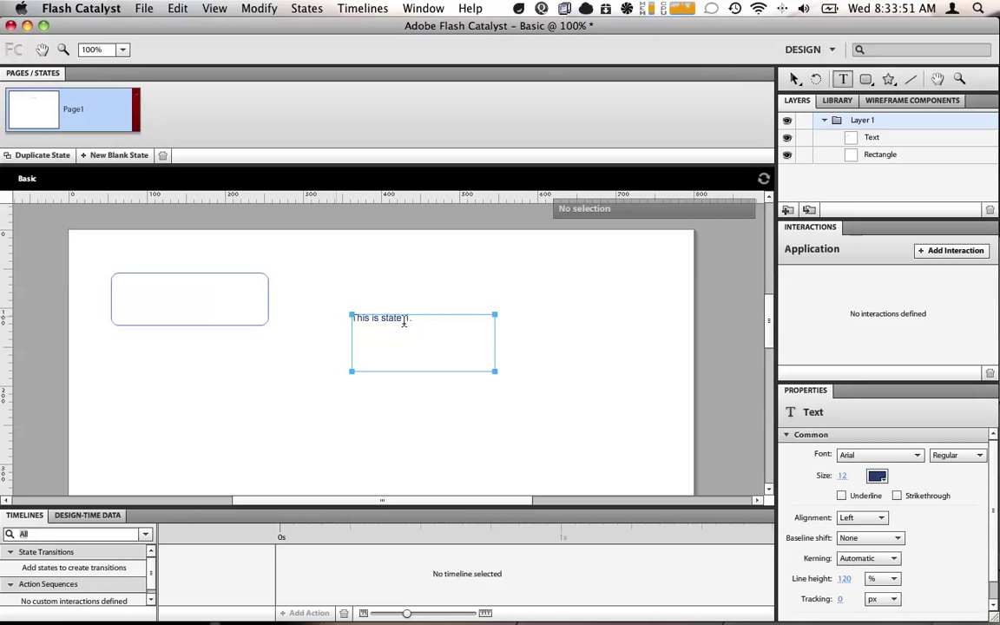
drag(469, 321, 327, 323)
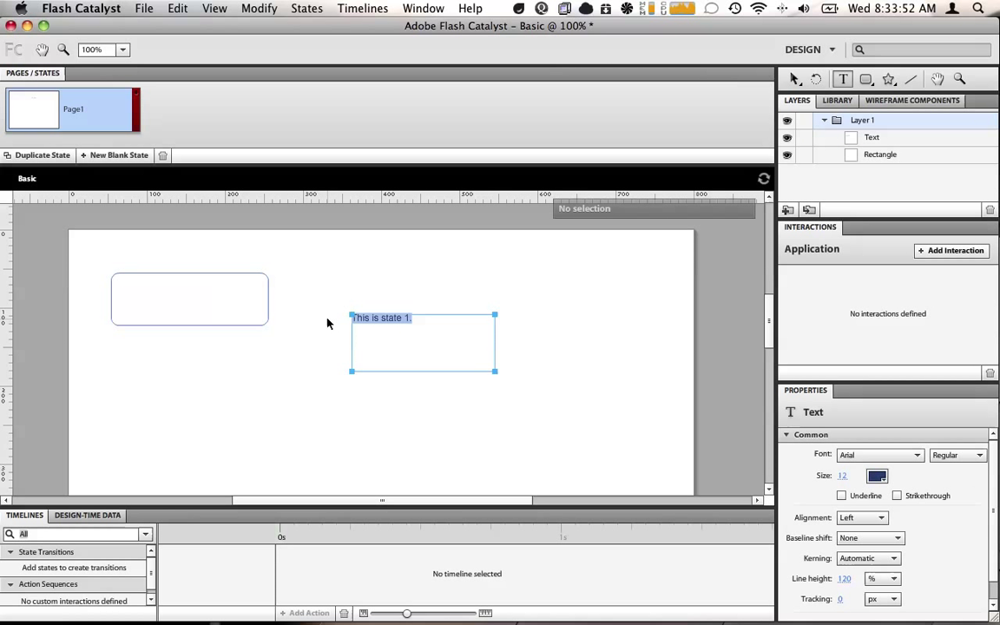
click(841, 475)
text(26)
key(Return)
mouse_move(841, 475)
mouse_down()
mouse_move(855, 476)
mouse_move(835, 476)
mouse_up()
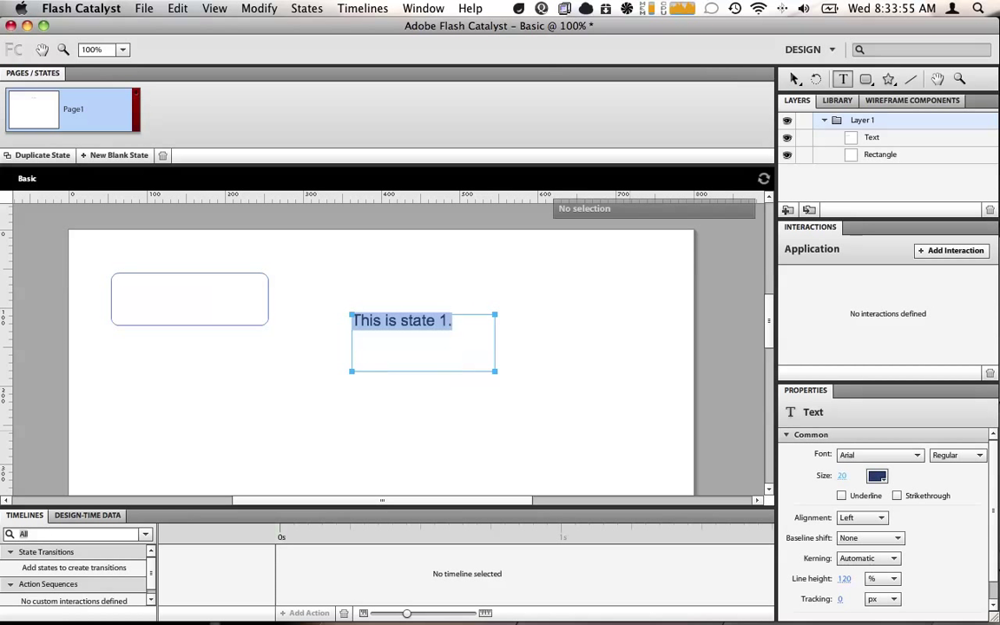
click(572, 449)
key(Escape)
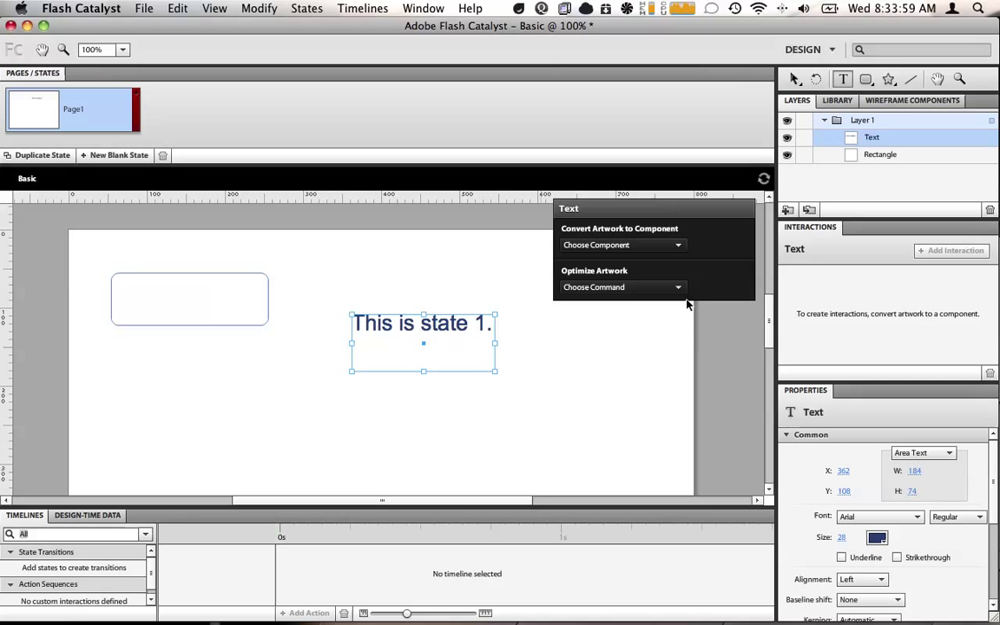
- Select the rounded rectangle and convert it to a Button component
key(v)
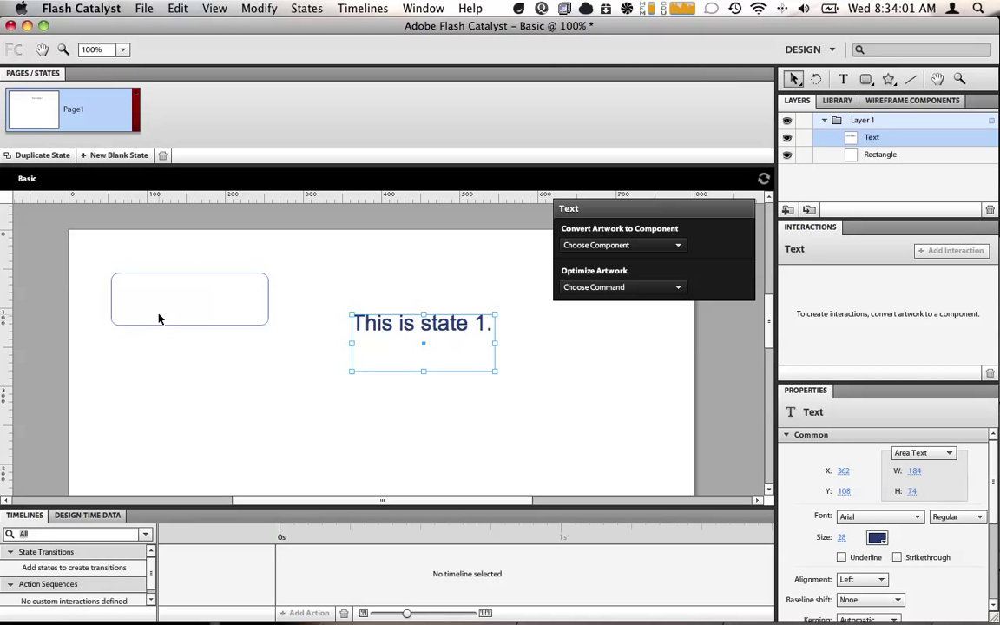
click(159, 318)
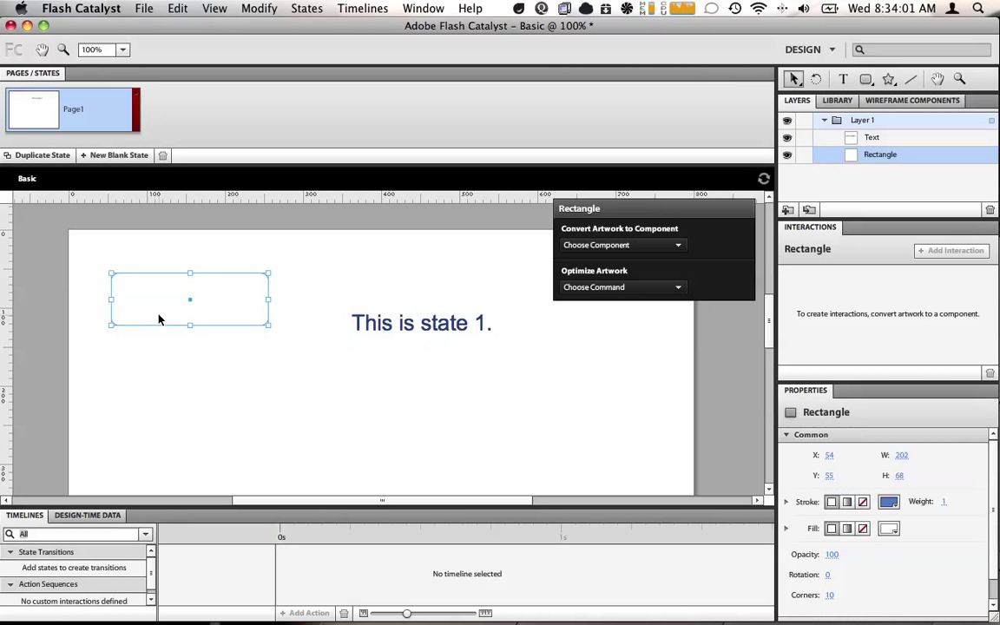
click(603, 245)
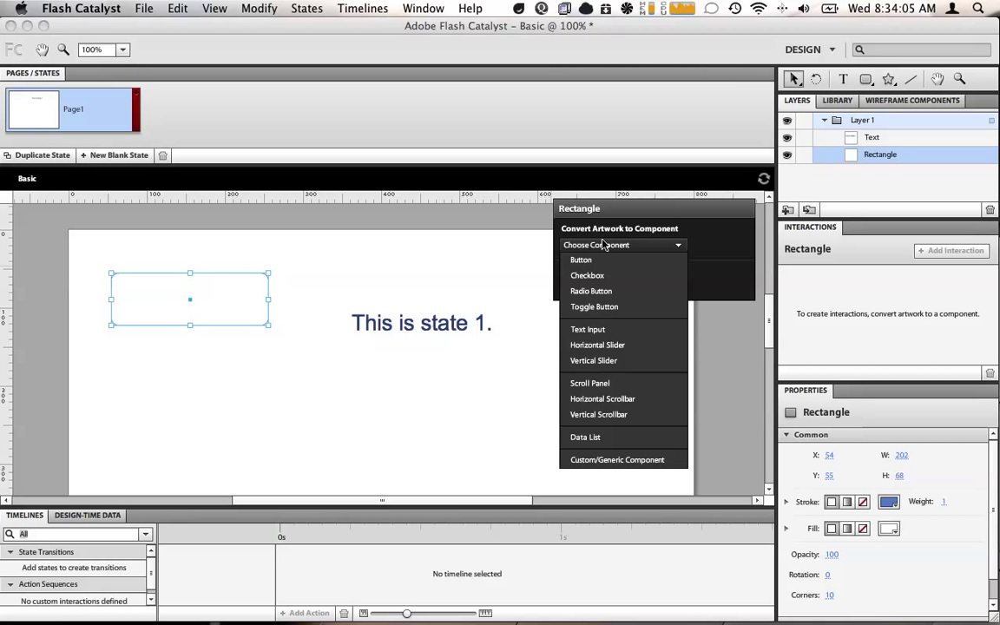
click(604, 245)
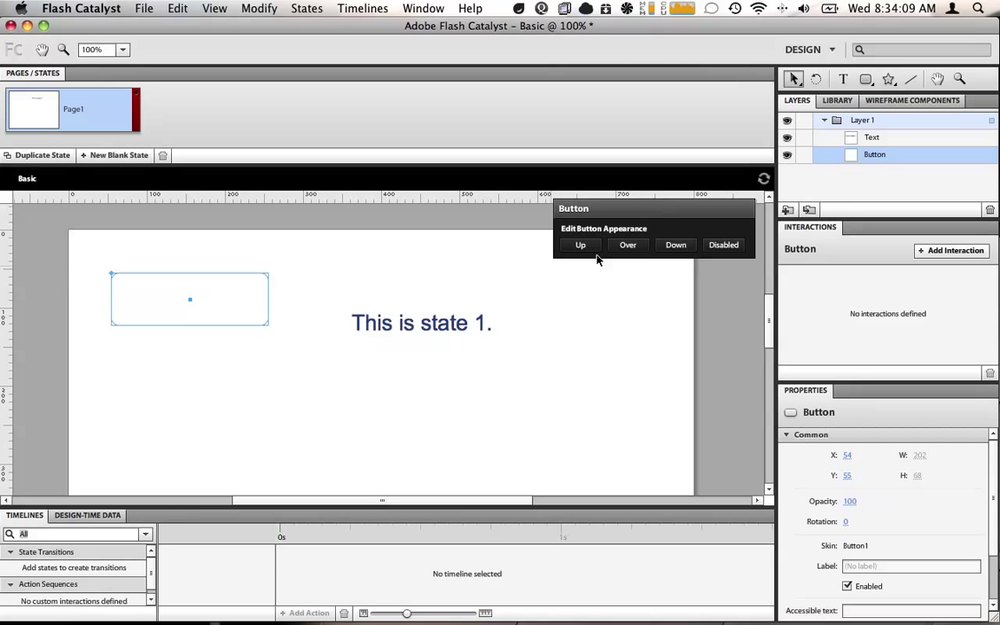
- Fill the button's Up state blue and its Over state light blue
click(590, 249)
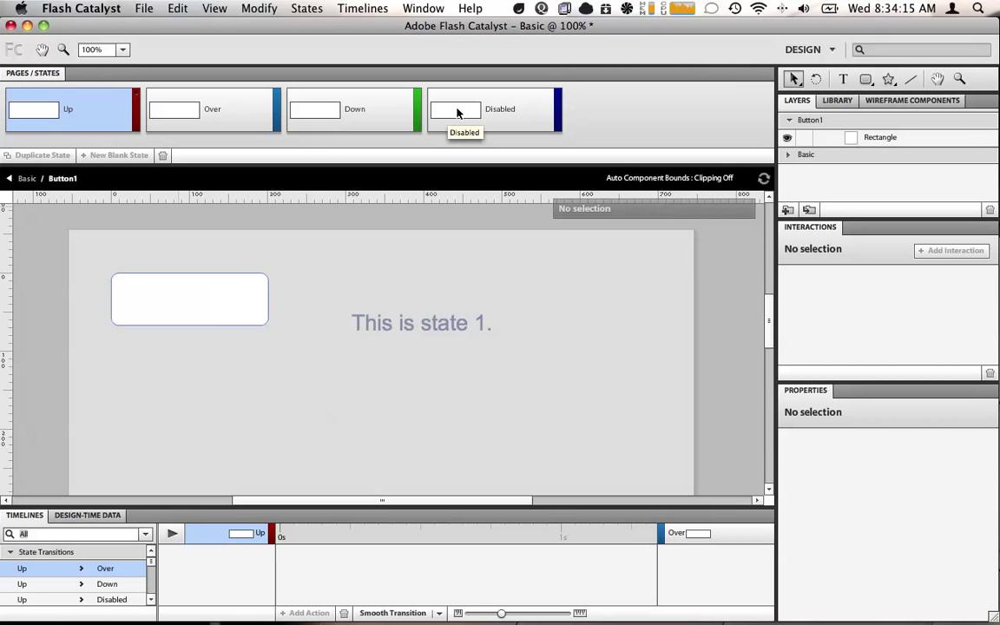
click(248, 301)
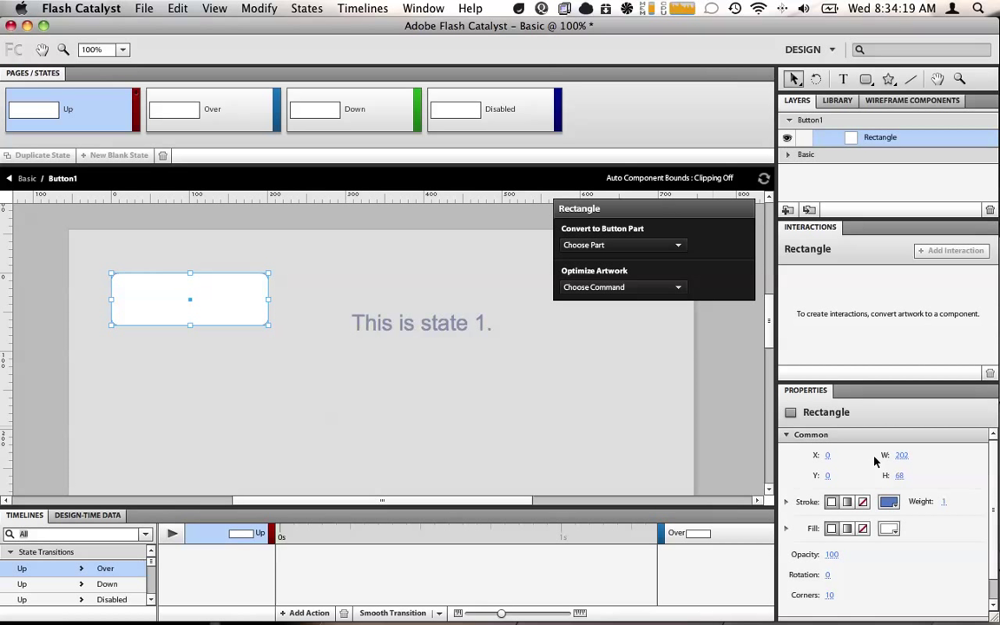
click(888, 529)
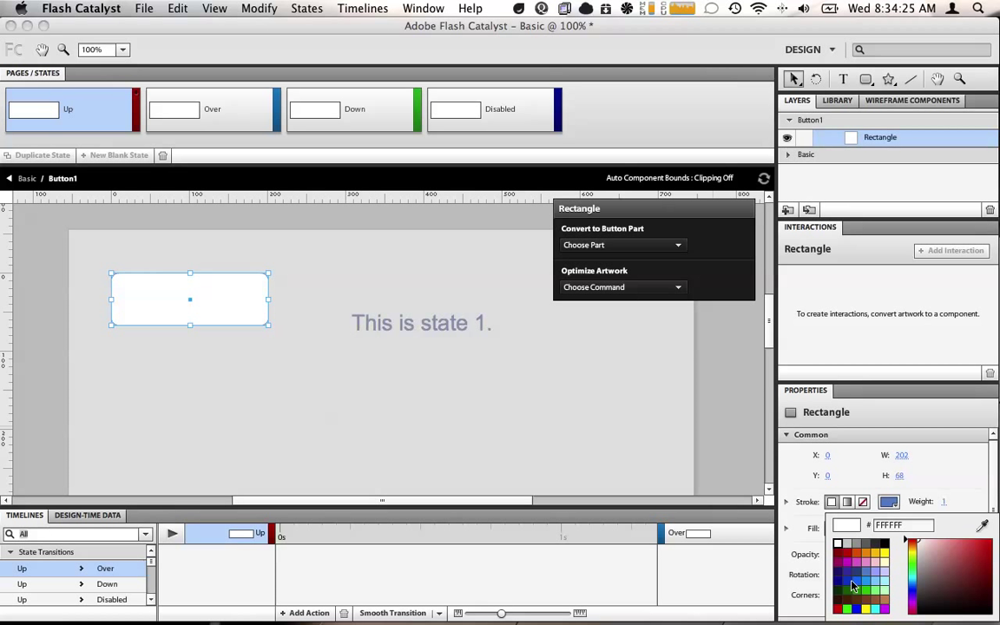
click(857, 587)
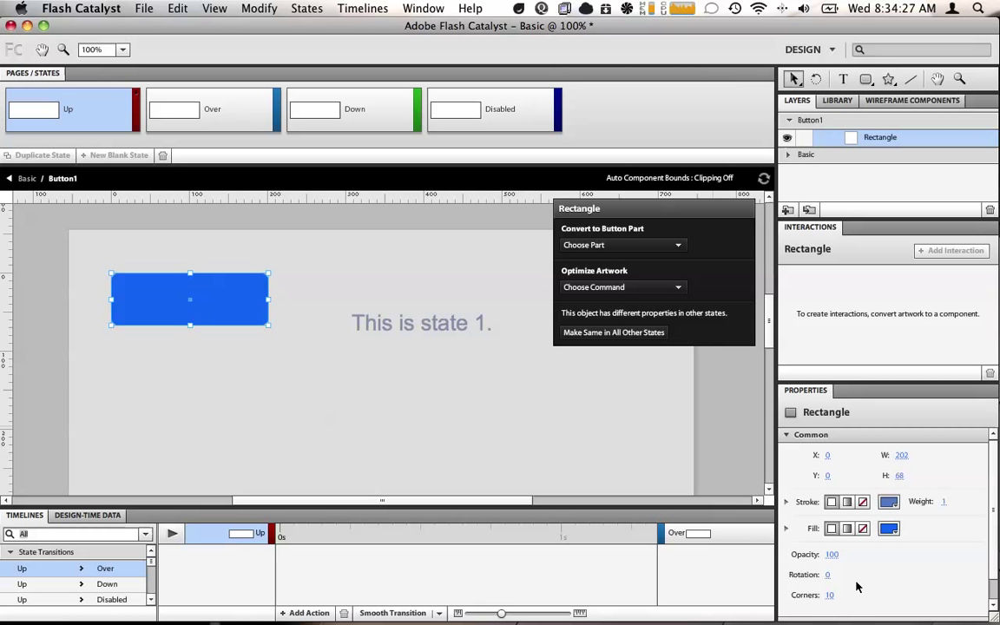
click(198, 119)
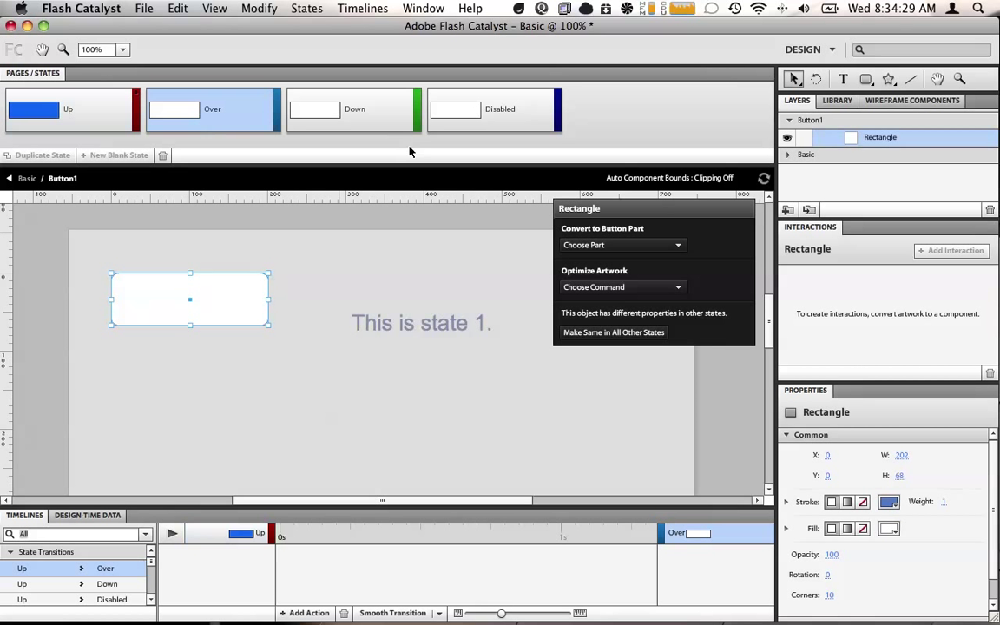
click(891, 532)
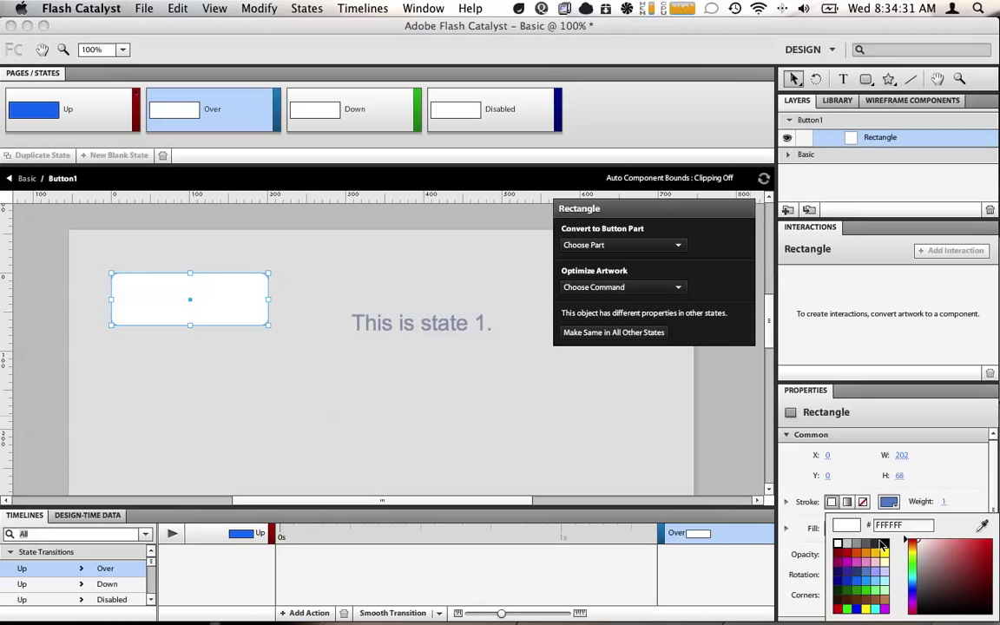
click(877, 586)
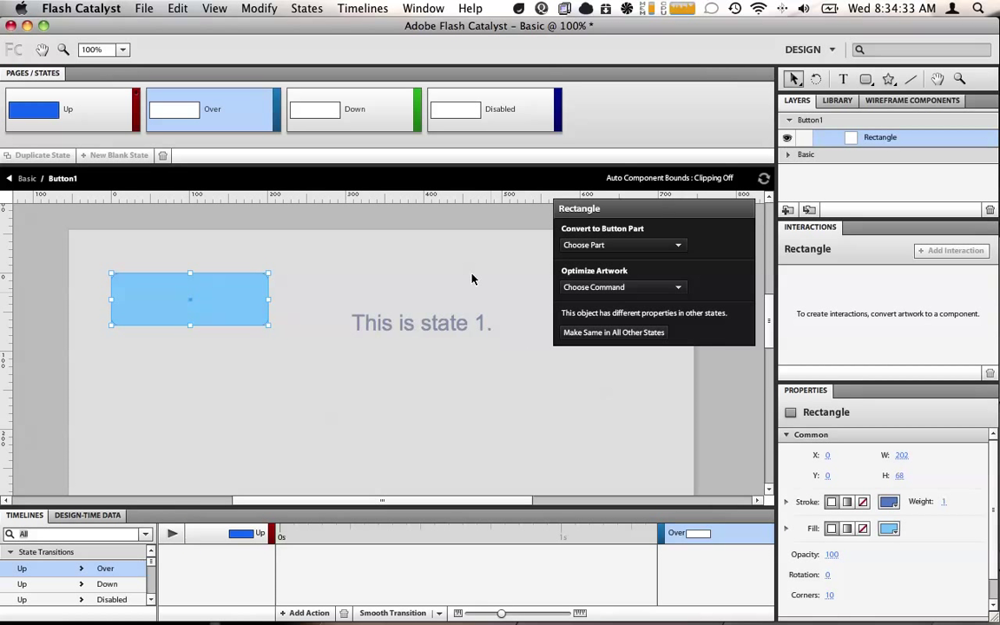
- Give the Down state a navy outline and fill, and the Disabled state dark grey
click(303, 110)
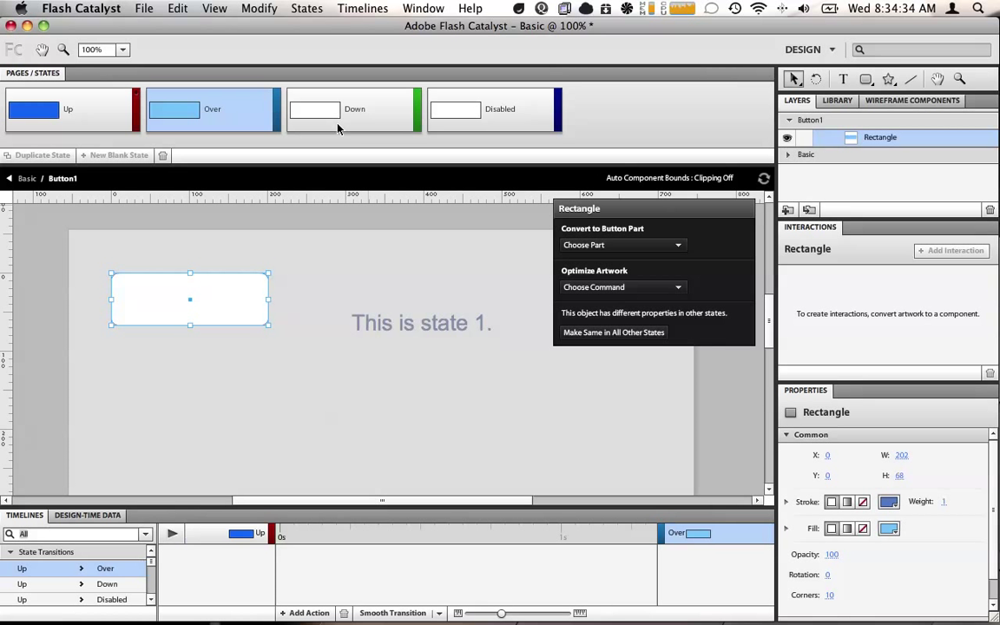
click(888, 502)
click(840, 574)
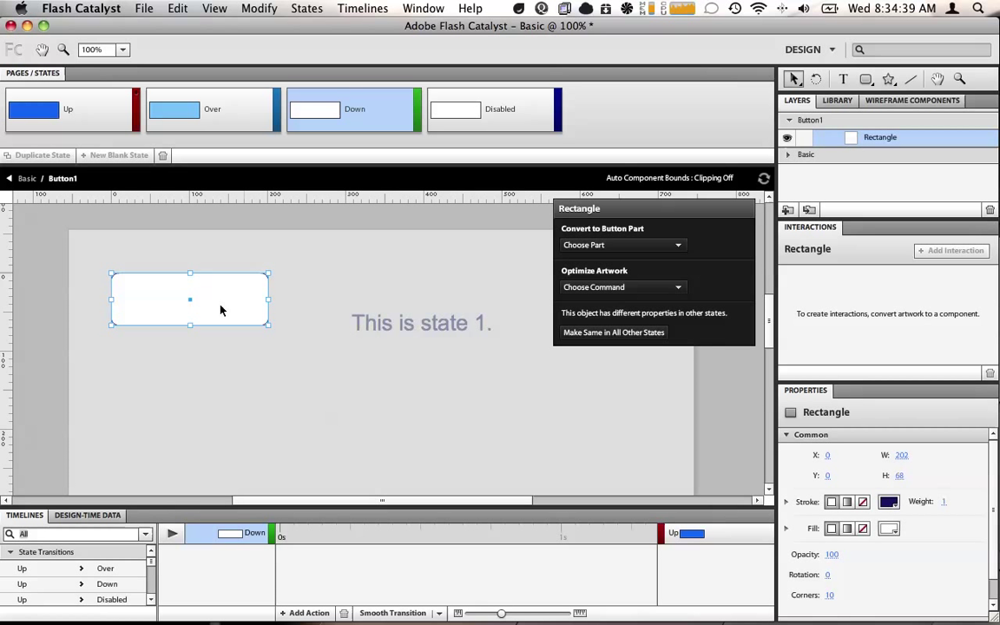
click(889, 529)
click(836, 586)
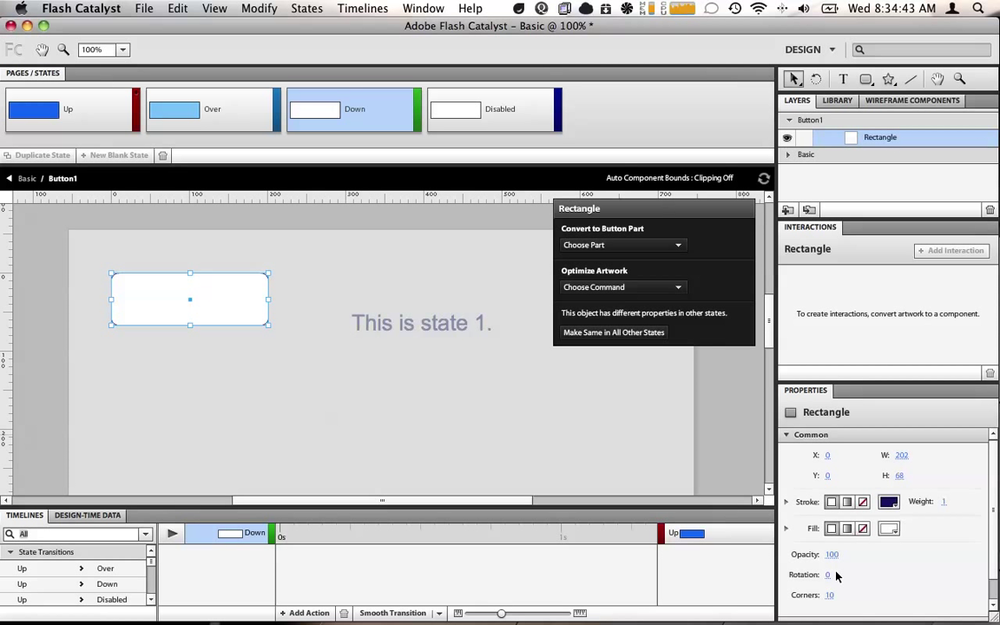
click(437, 112)
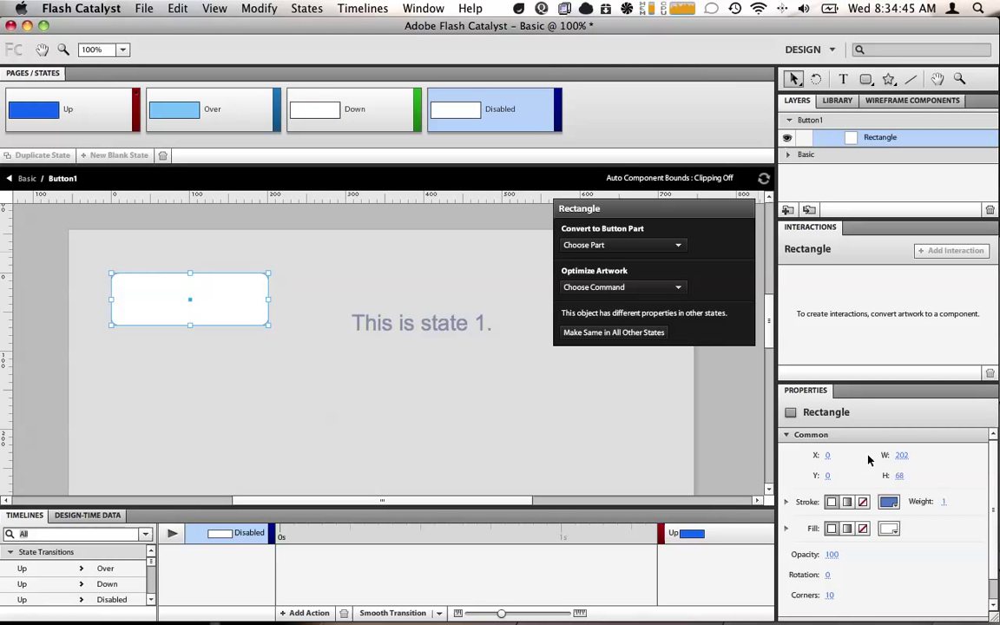
click(887, 529)
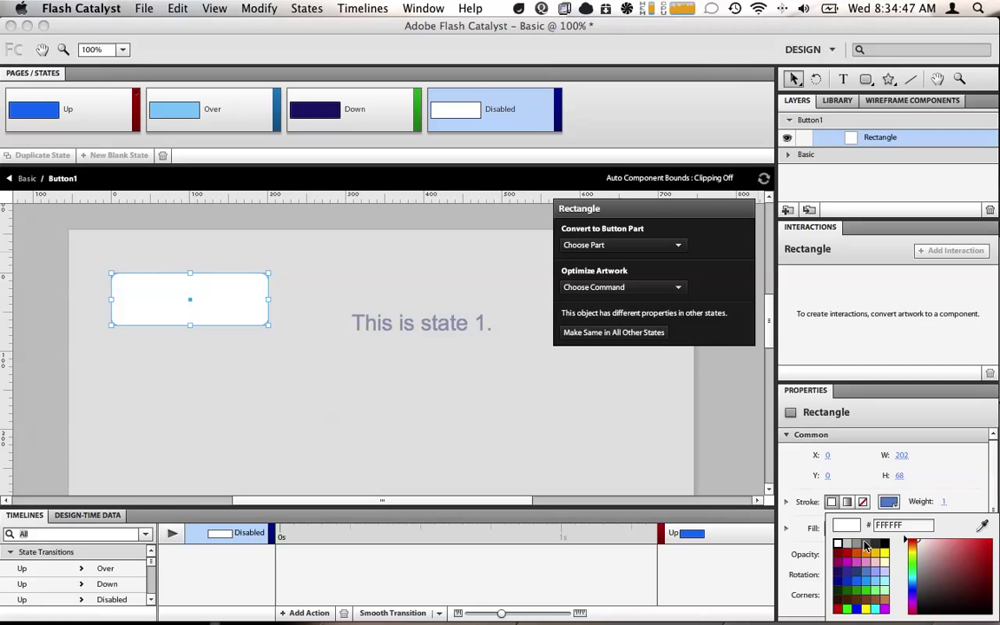
click(850, 544)
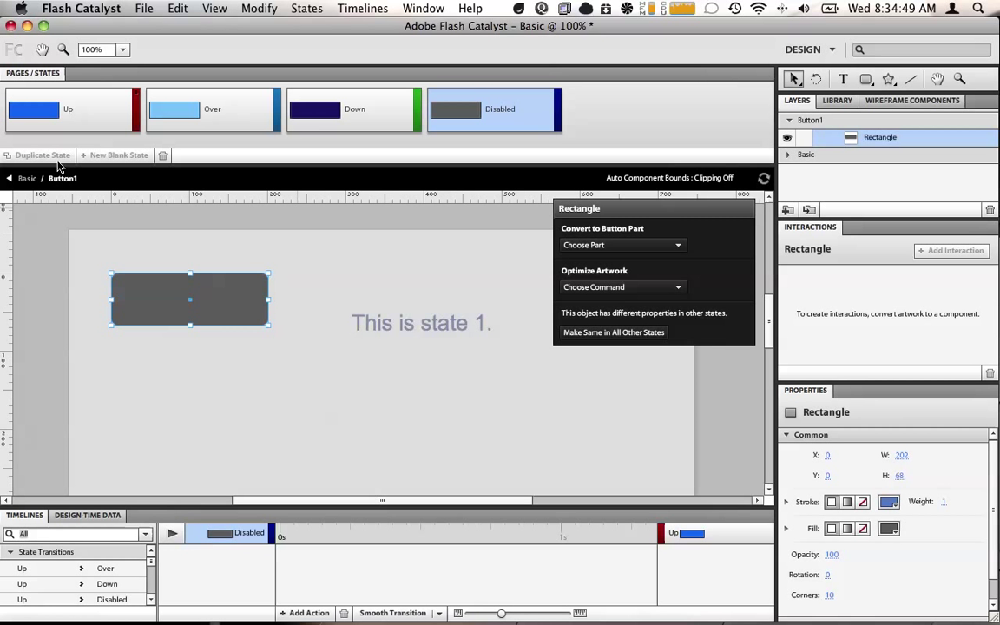
- Return to the page and save the project as Basic.fxp on the Desktop
click(313, 273)
double_click(314, 273)
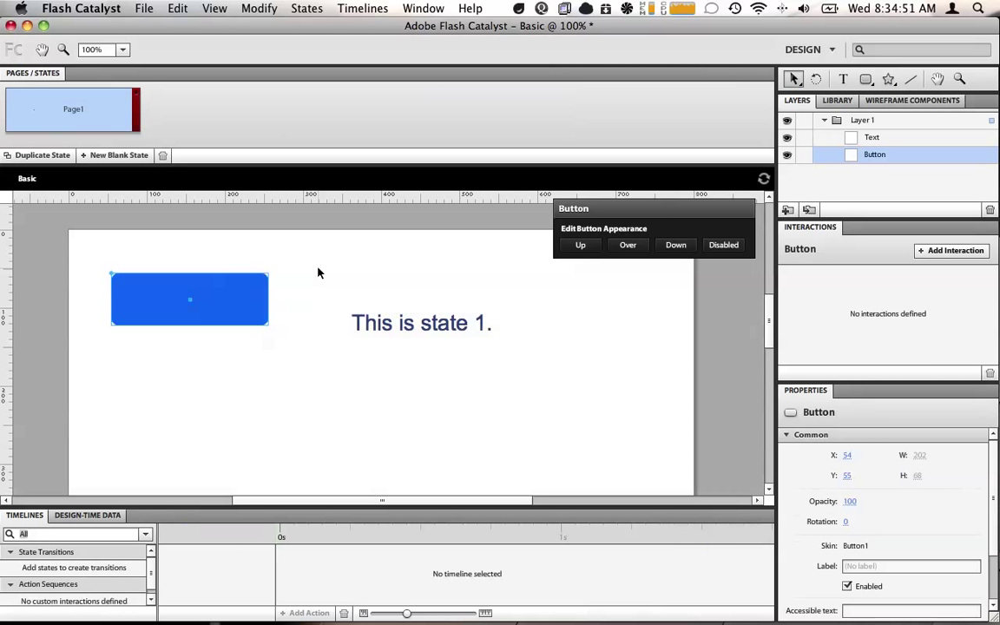
key(super+s)
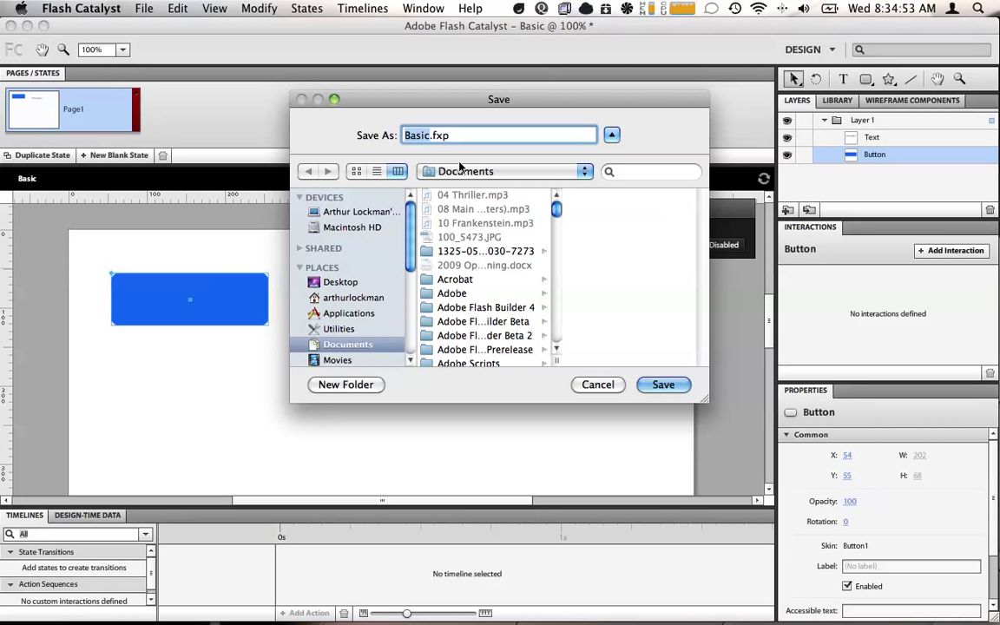
click(323, 282)
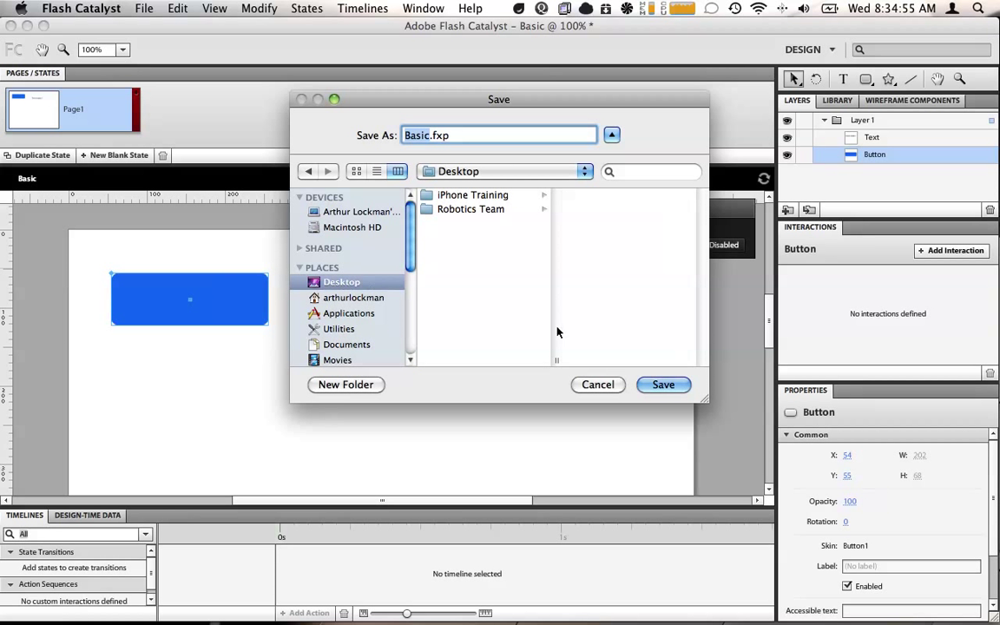
click(660, 384)
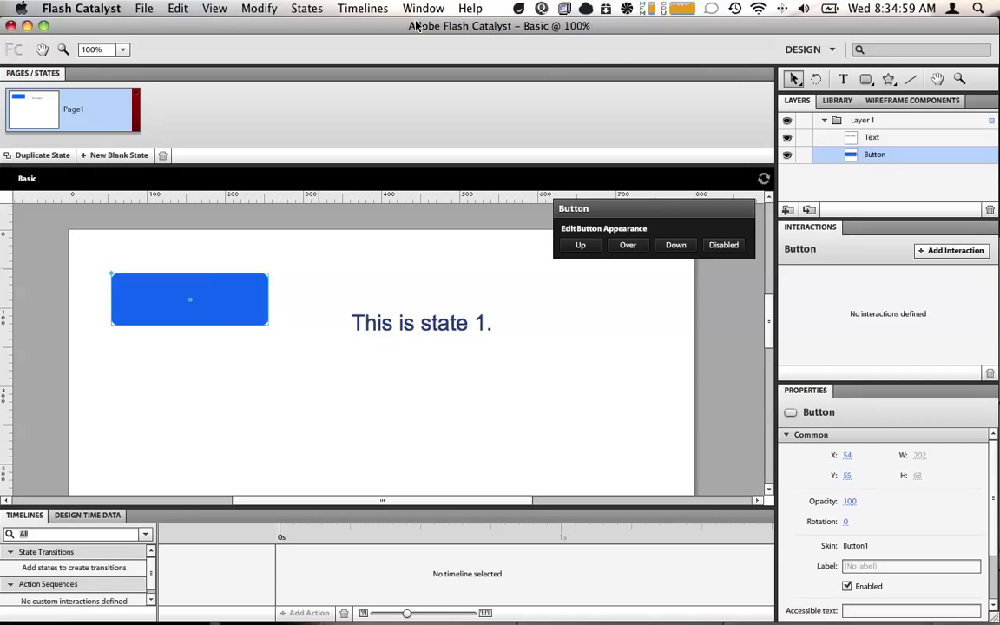
click(303, 303)
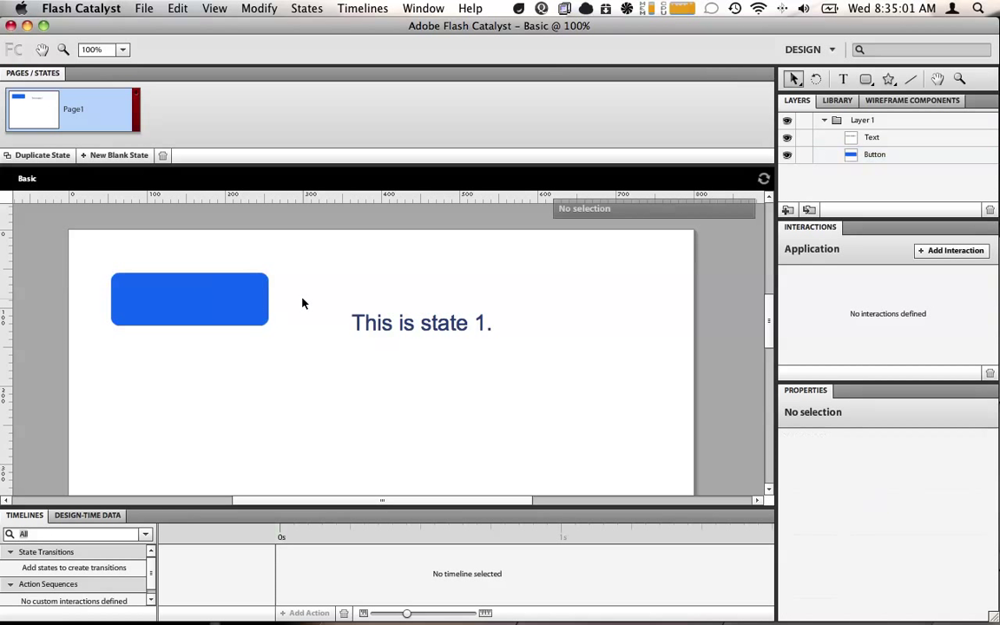
click(218, 303)
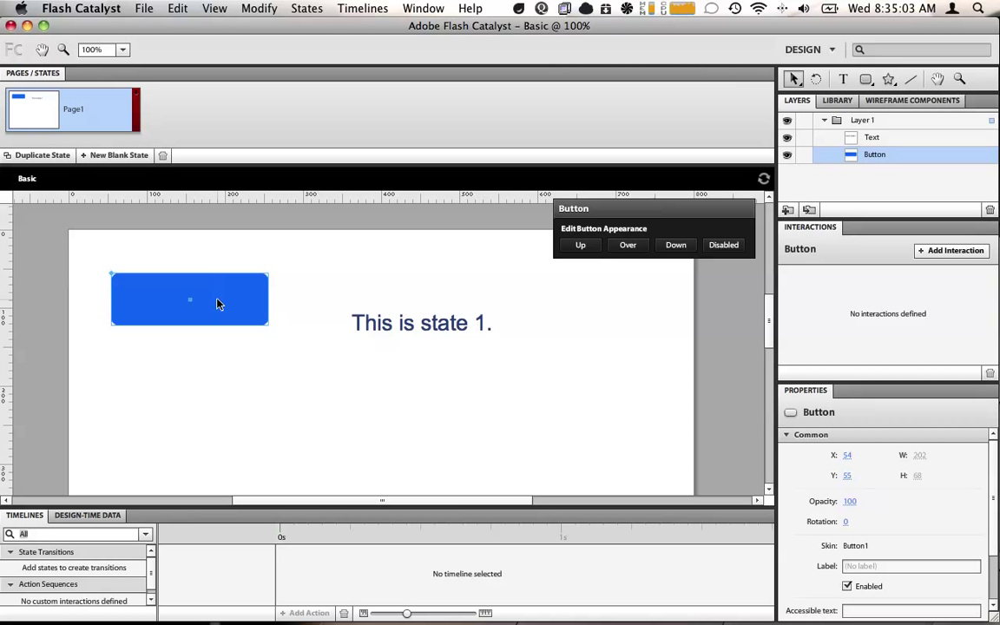
- Run the project in Chrome, click the button to check its colours, then close the preview
key(super+Return)
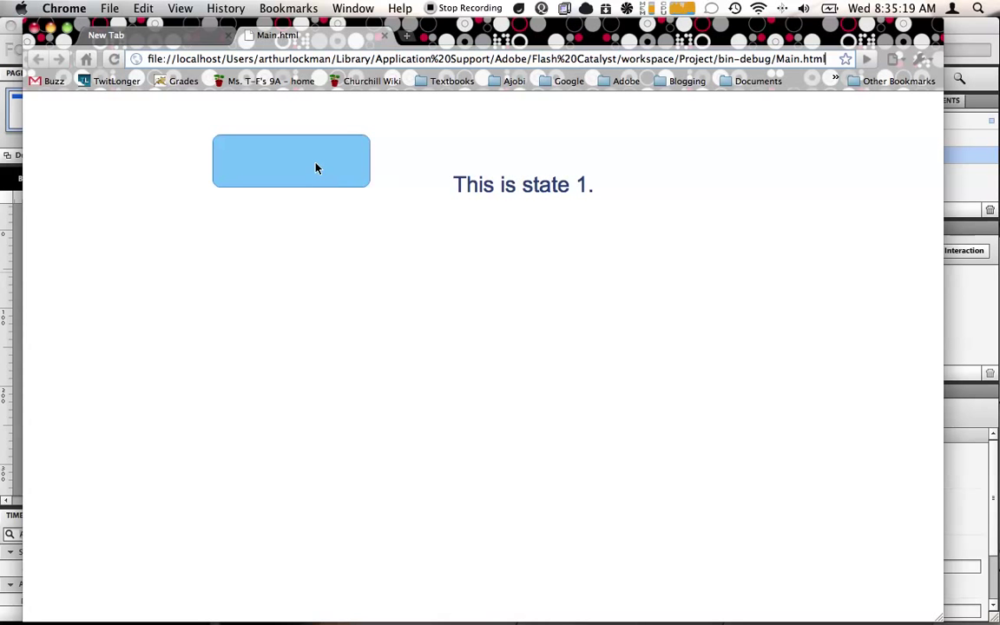
click(316, 168)
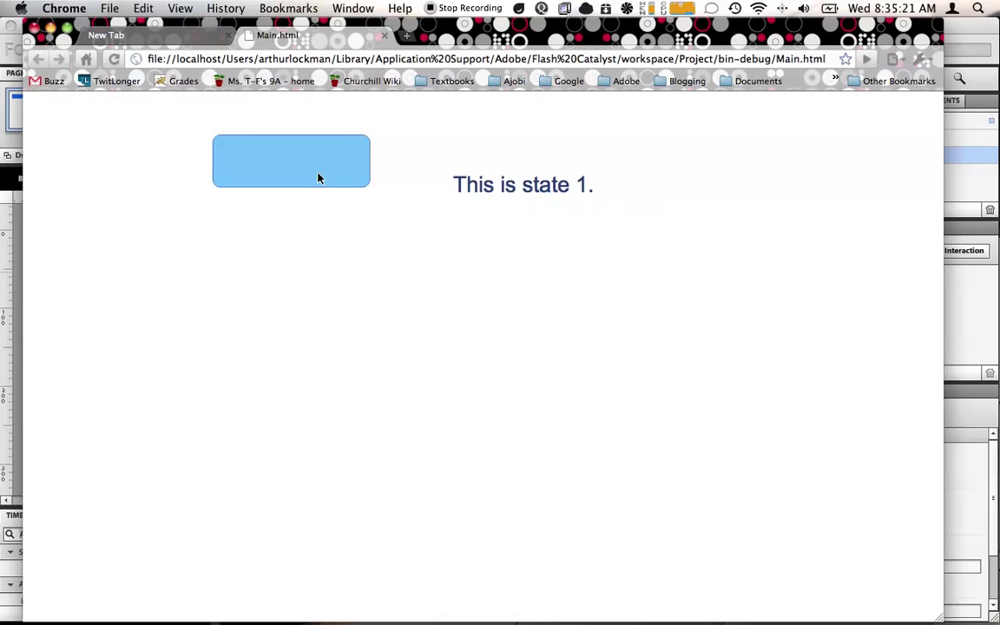
click(324, 172)
key(super+w)
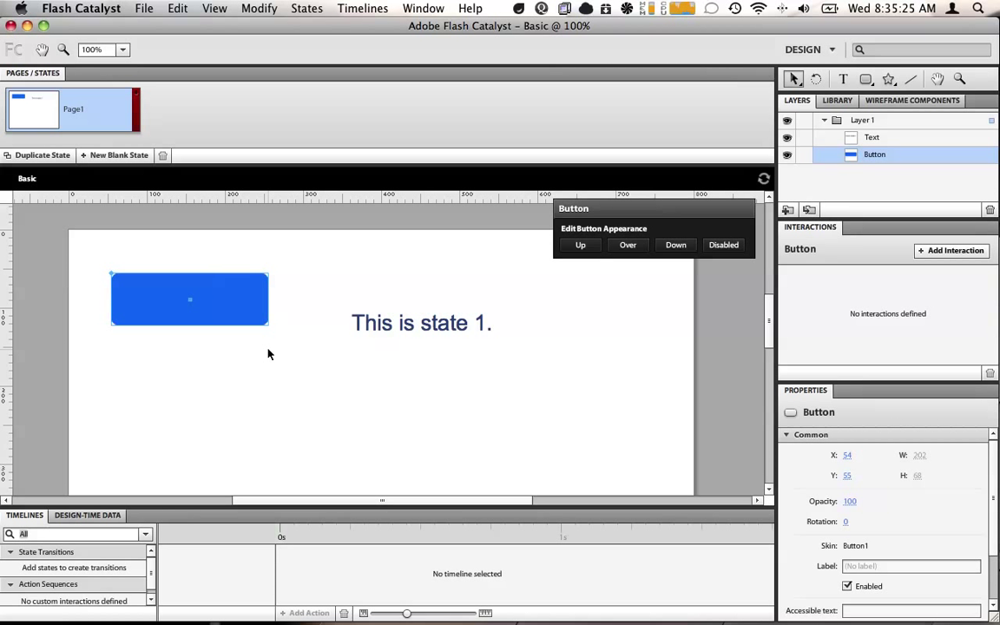
click(272, 410)
click(246, 294)
click(946, 259)
click(900, 253)
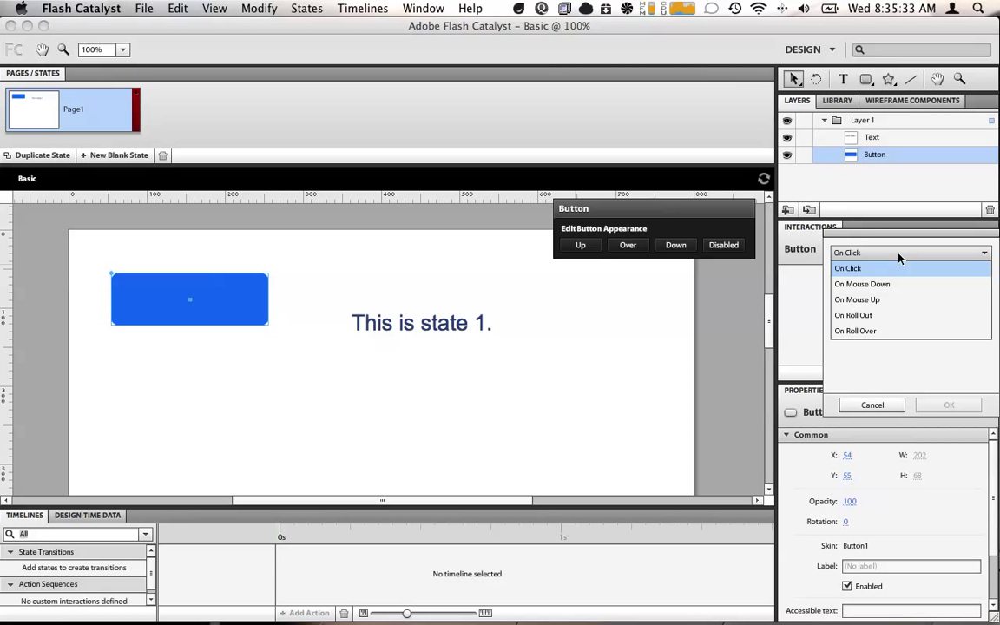
click(901, 268)
click(866, 276)
click(866, 277)
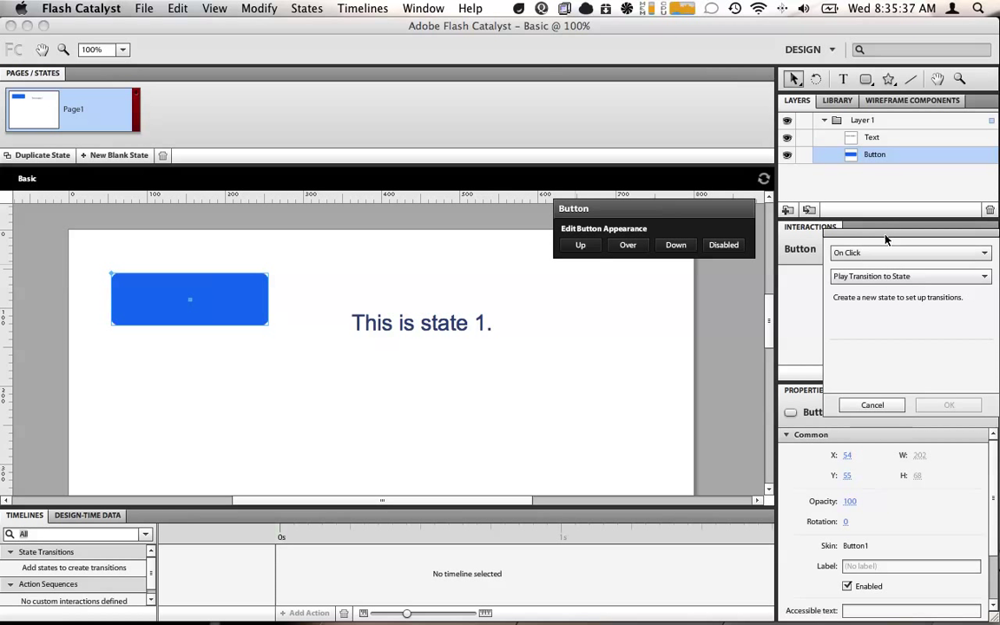
- Duplicate Page1 as Page2 and change Page2's text to 'This is state 2.'
click(872, 405)
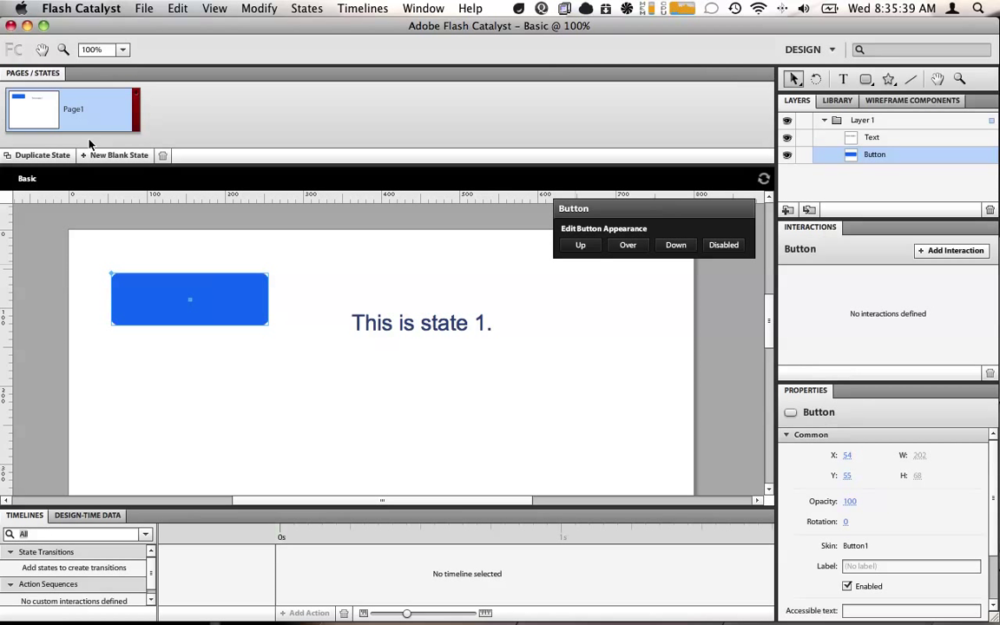
click(43, 159)
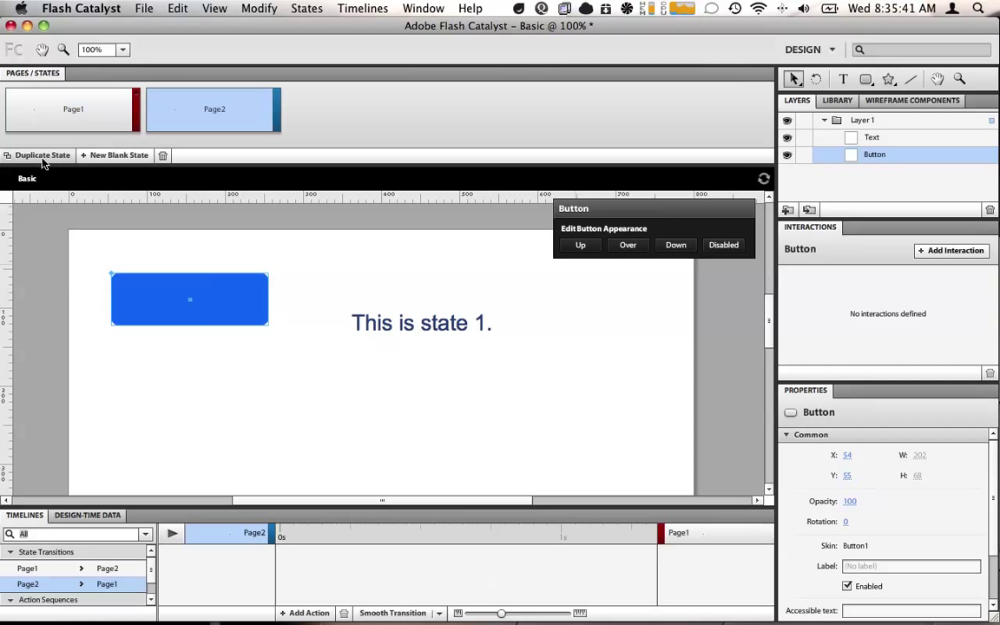
click(402, 324)
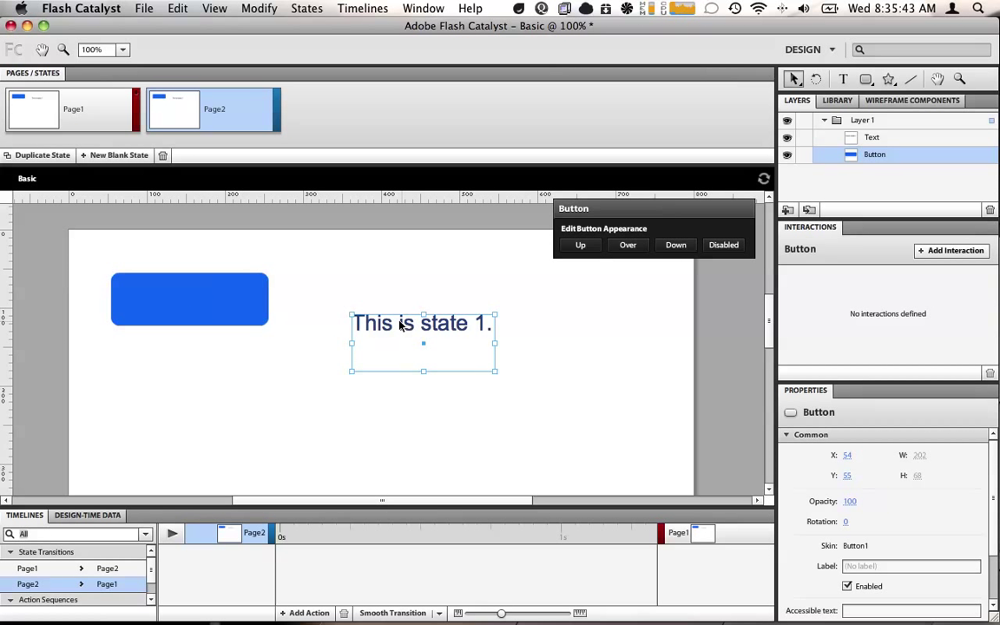
double_click(422, 323)
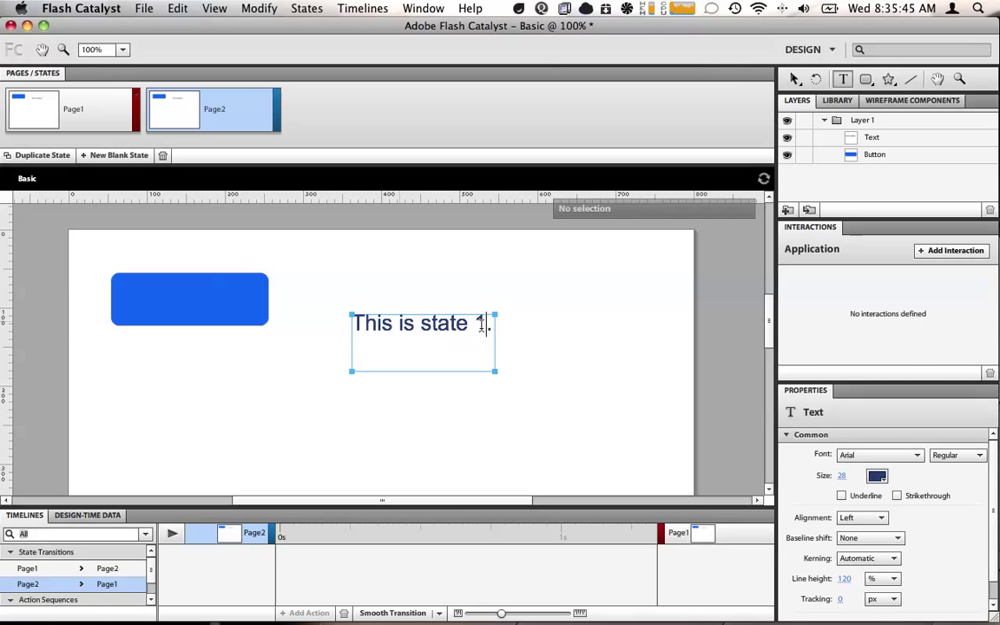
drag(485, 324, 476, 326)
text(2)
key(Escape)
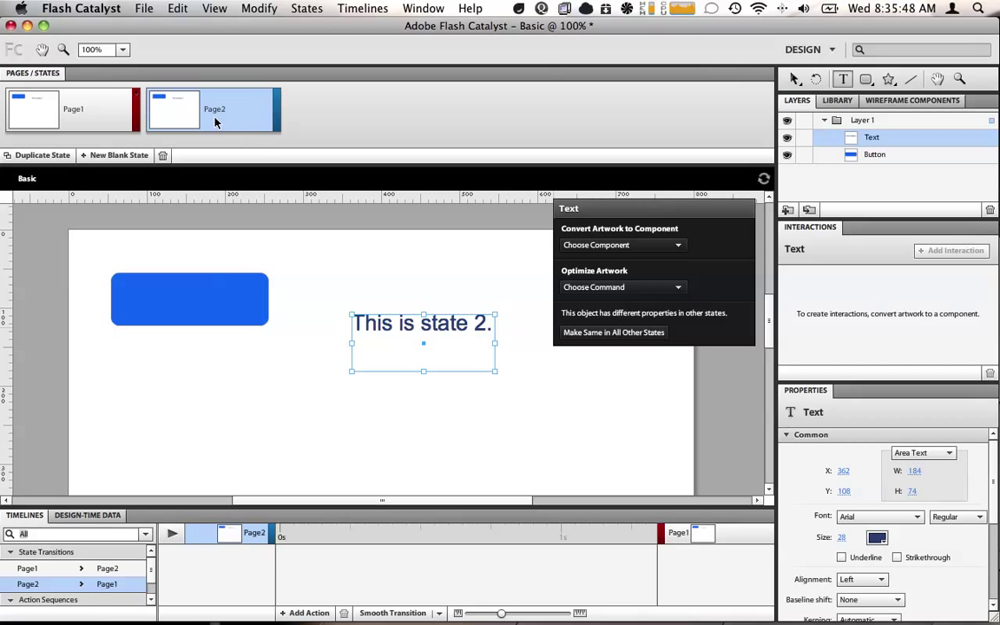
click(91, 111)
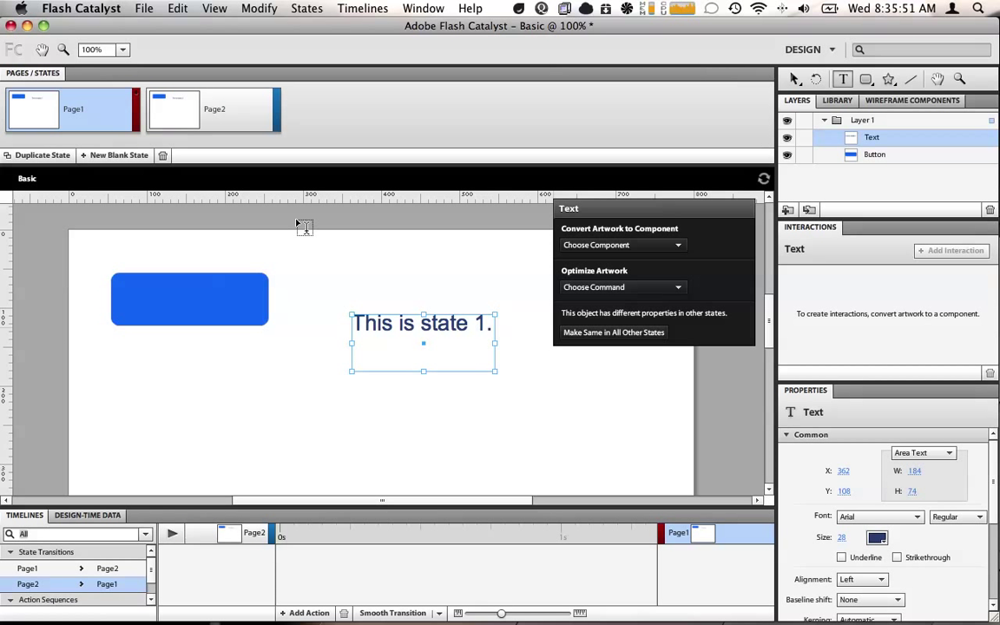
click(242, 304)
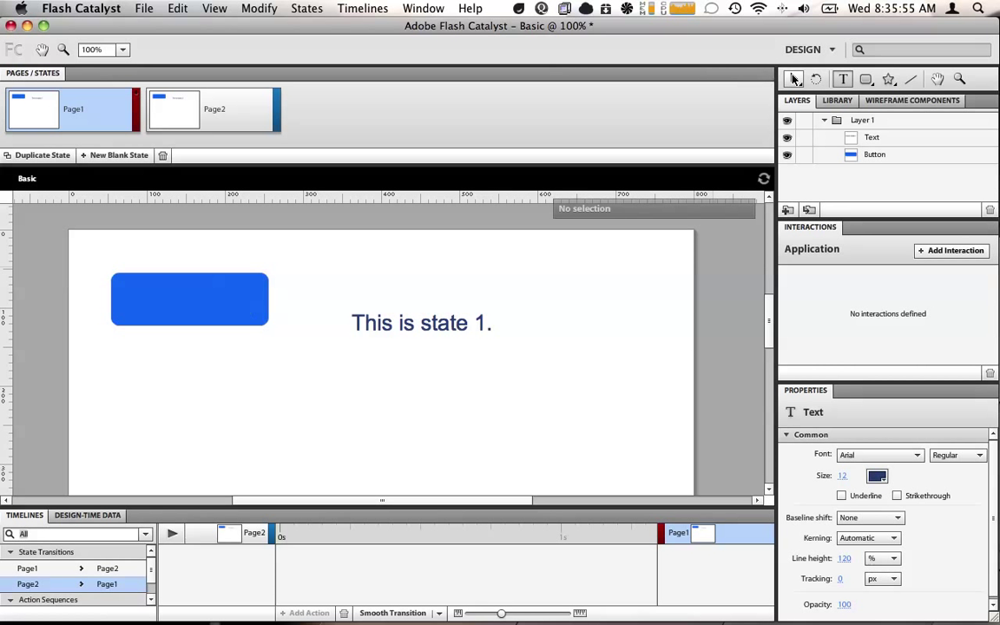
- Add an On Click interaction to the button: transition to Page2 when in Page1
key(v)
click(183, 301)
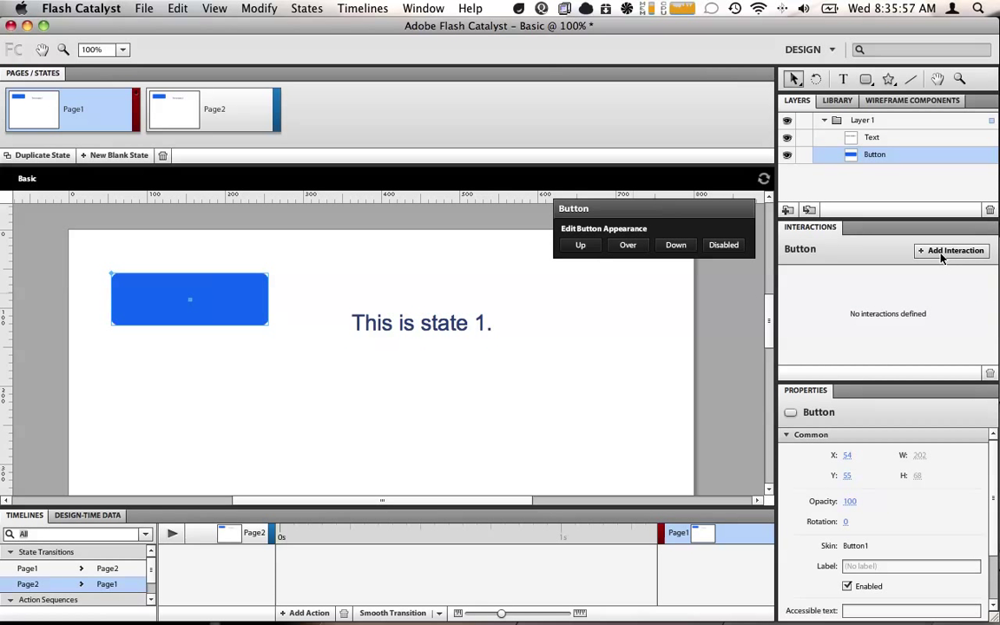
click(953, 250)
click(902, 300)
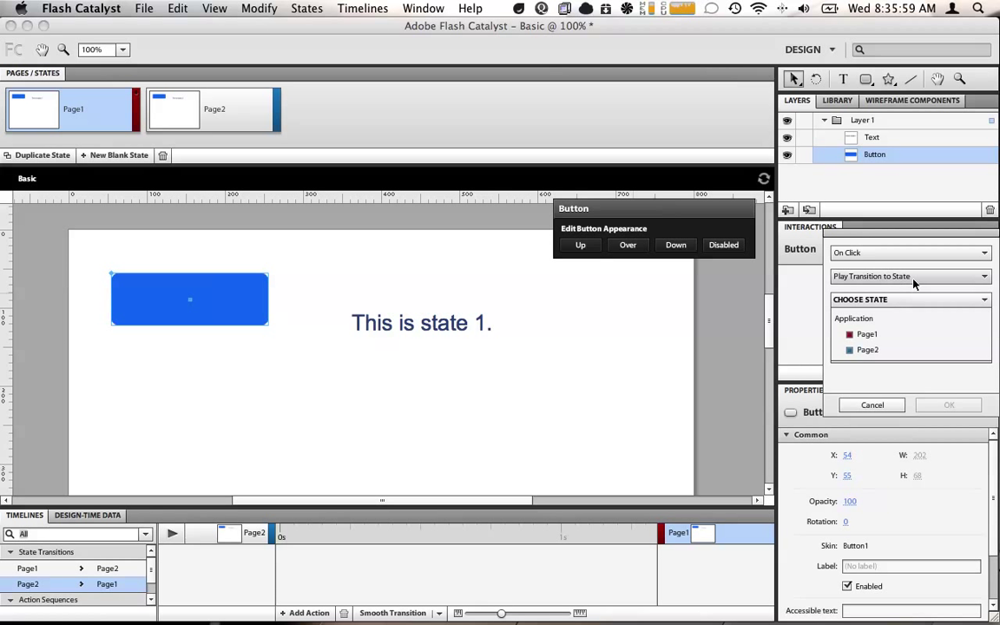
click(899, 348)
click(897, 355)
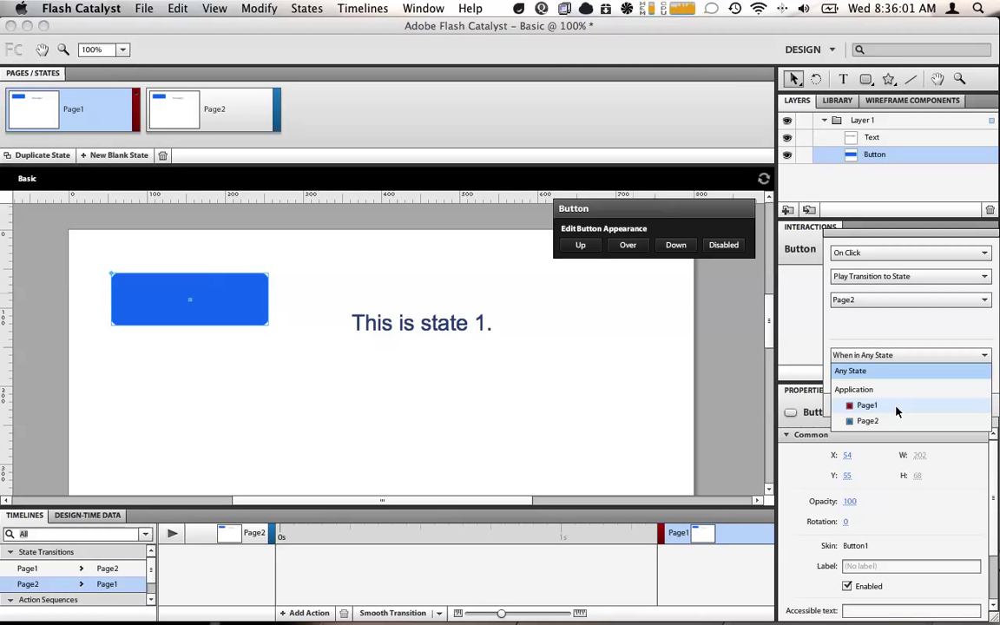
click(895, 406)
click(952, 407)
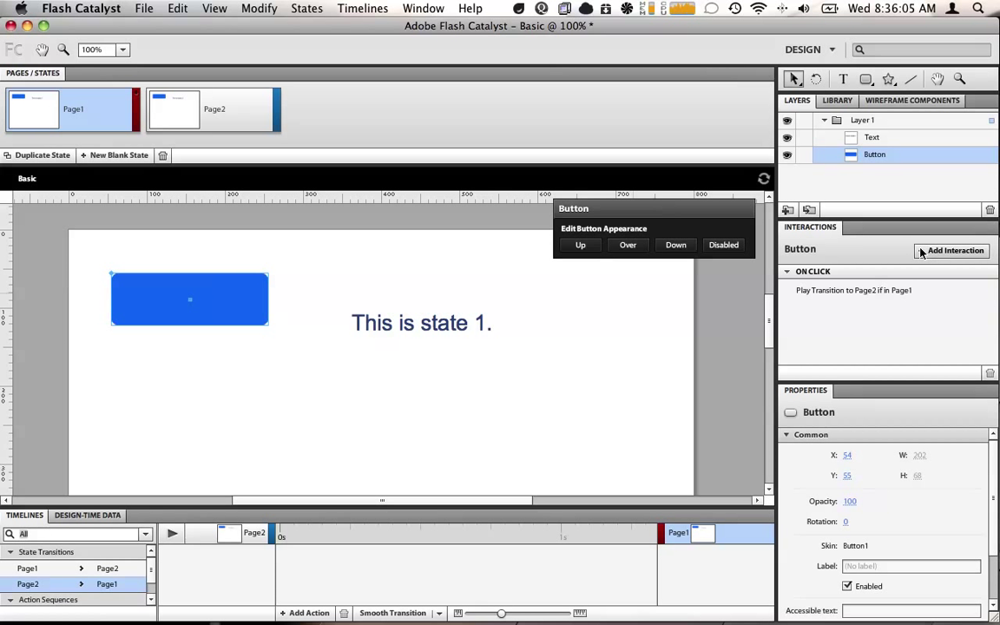
- Add a second On Click interaction: transition to Page1 when in Page2
click(922, 252)
click(878, 300)
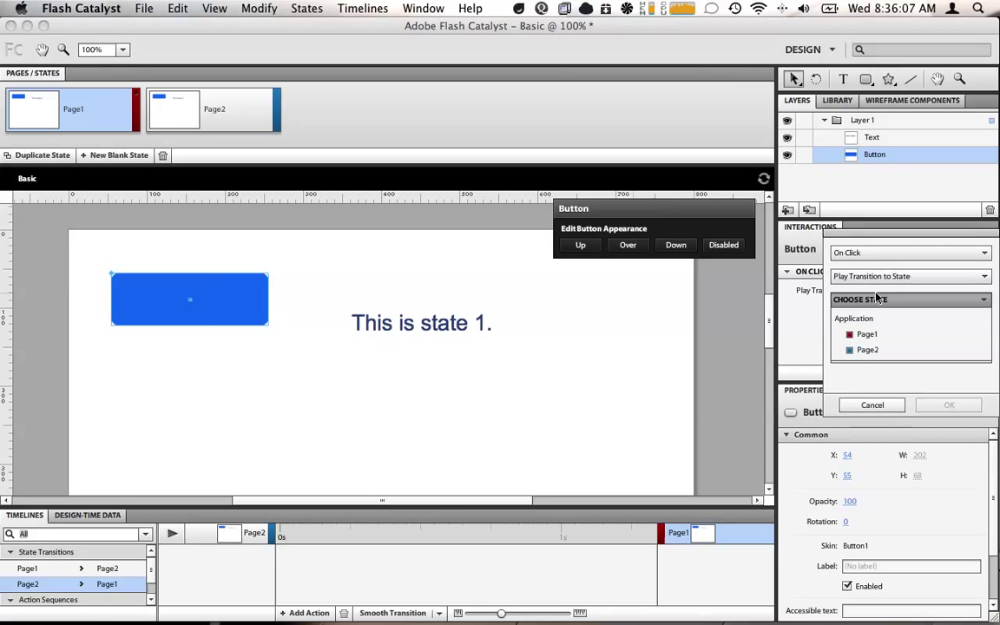
click(876, 330)
click(887, 358)
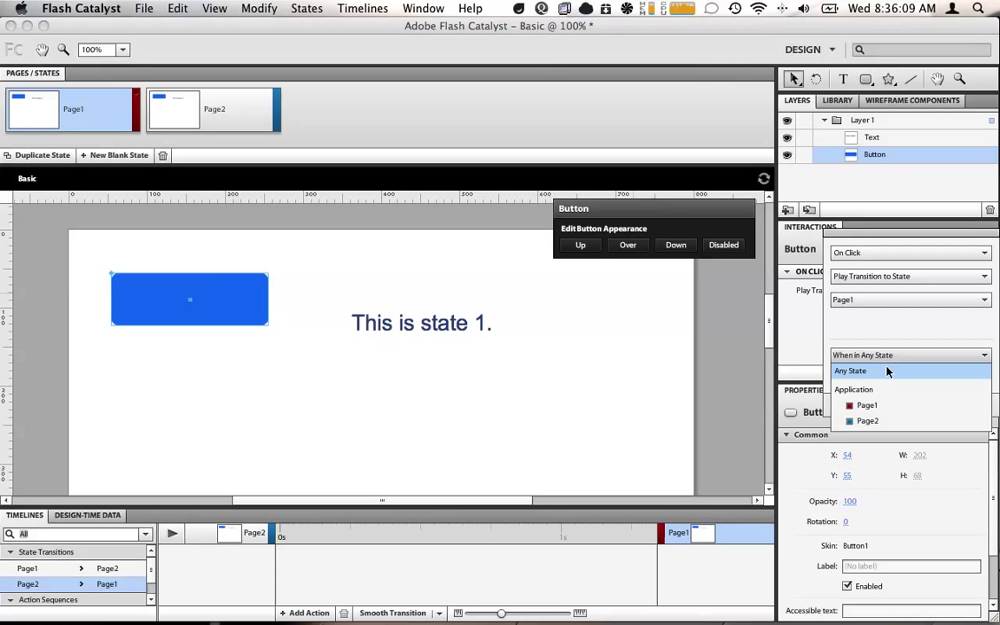
click(884, 420)
click(971, 408)
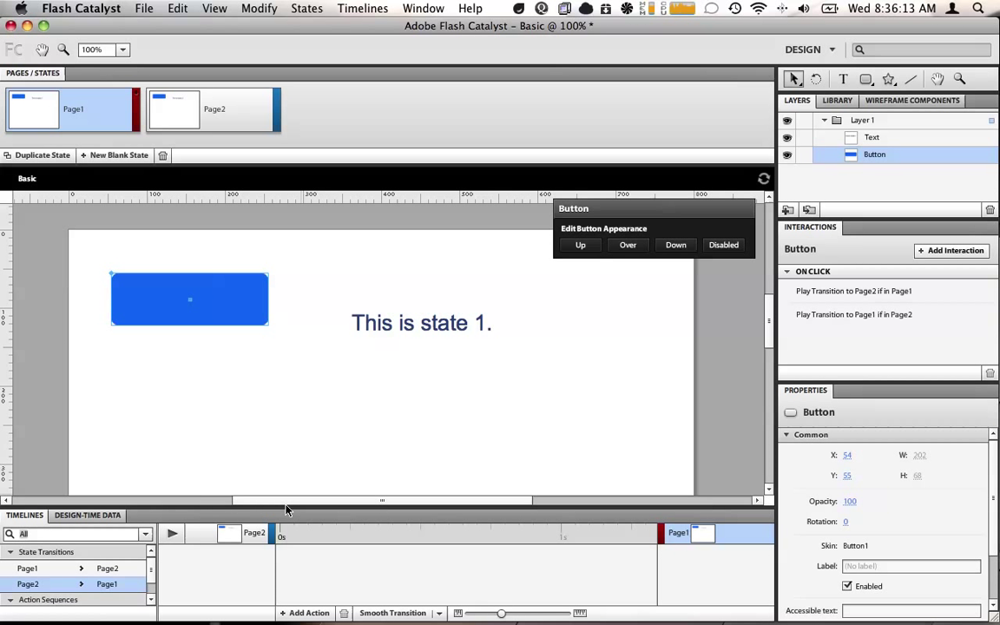
drag(285, 509, 286, 503)
- Run the project in Chrome and click the blue button to switch to state 2 and back to state 1
key(super+Return)
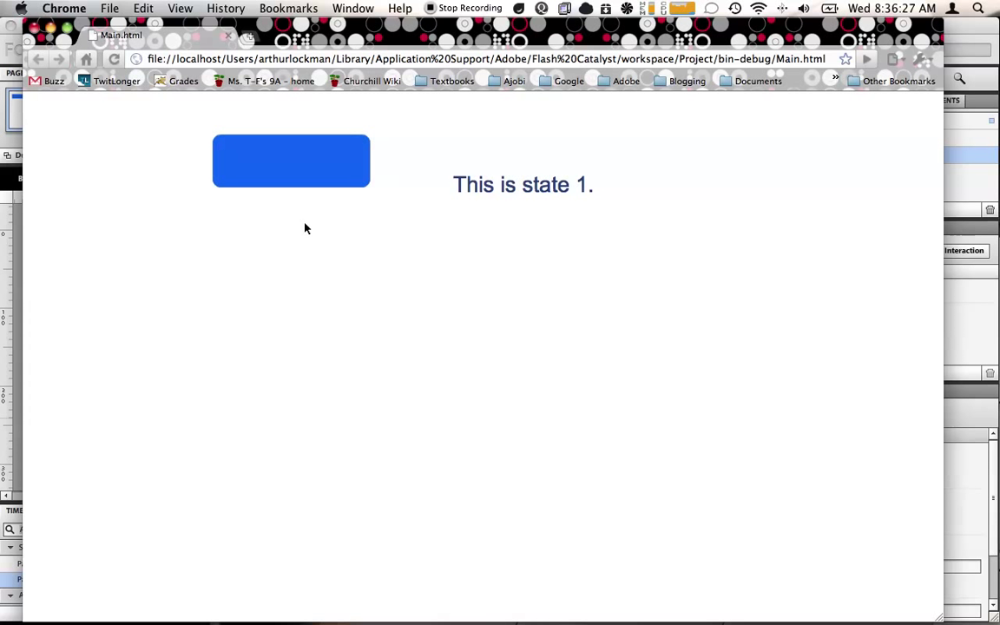
click(301, 178)
click(301, 178)
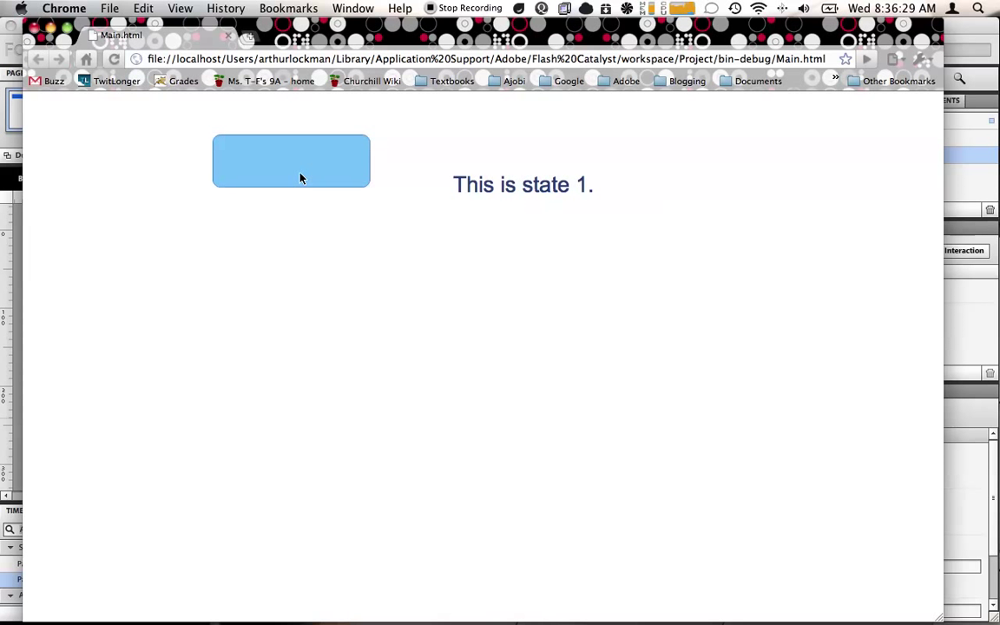
- Close the Chrome preview, show the Page1-to-Page2 transition timeline, and select the 'This is state 1.' text
key(super+w)
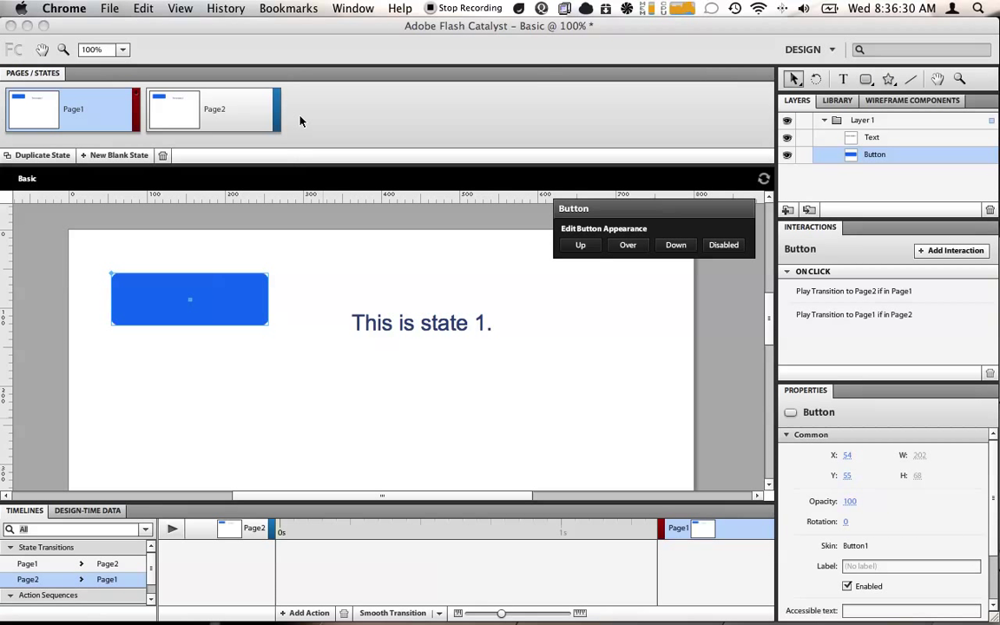
click(263, 30)
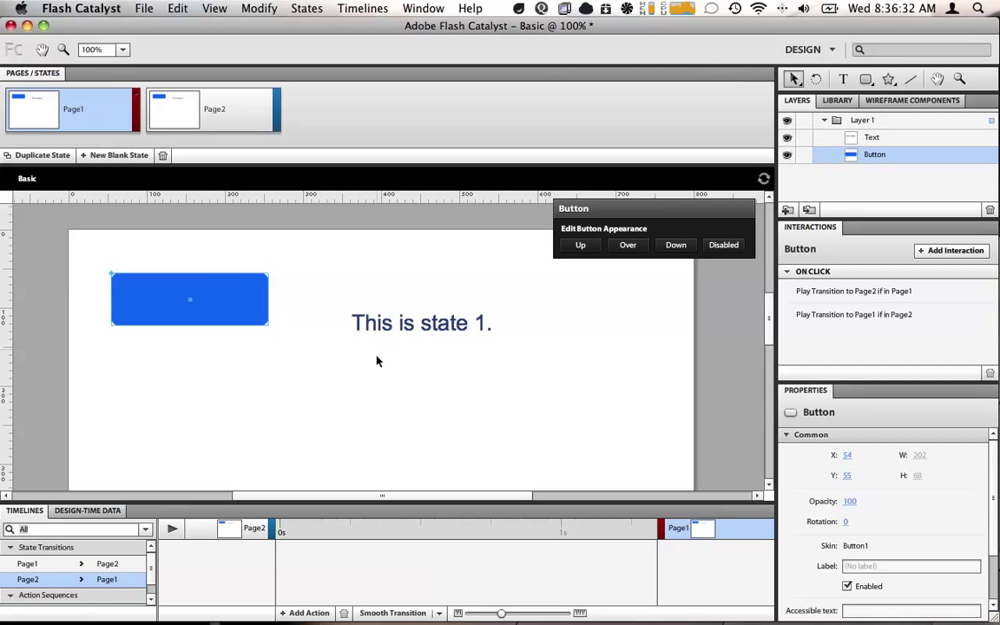
click(32, 565)
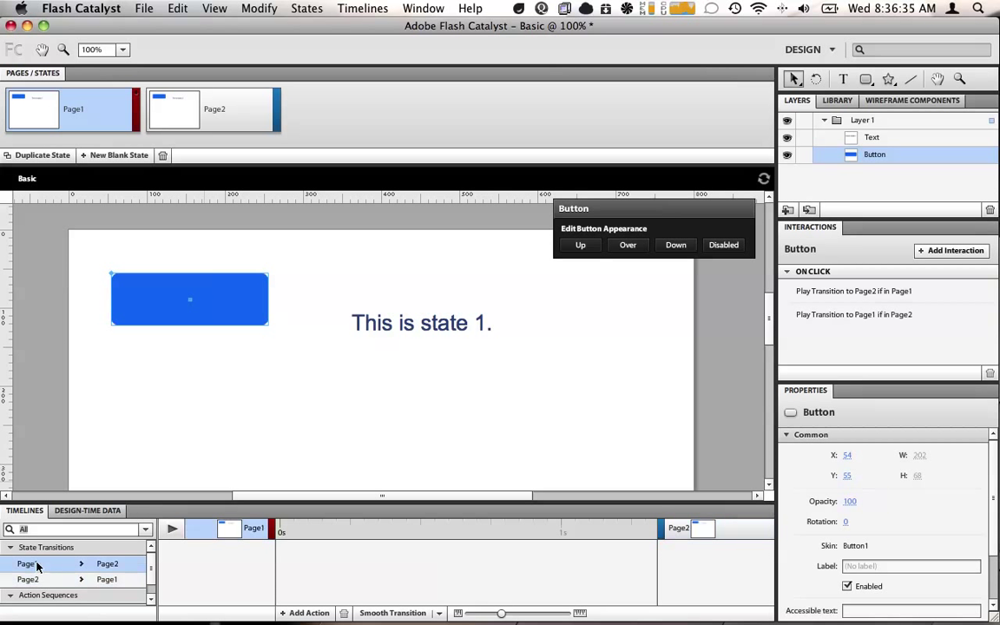
click(441, 613)
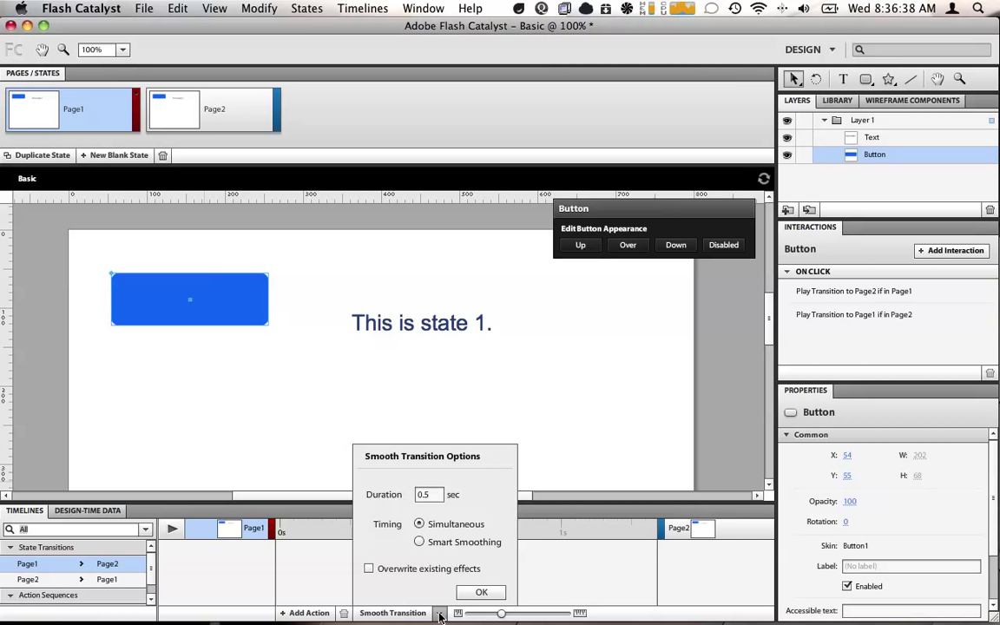
click(412, 613)
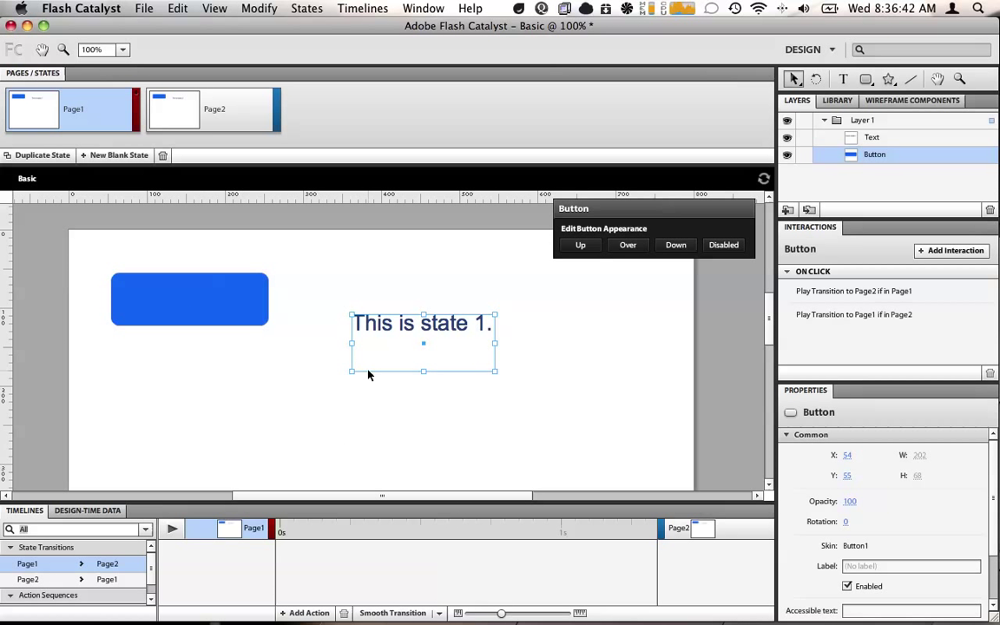
click(388, 341)
- Add a Fade effect to the state text in the Page1-to-Page2 transition
right_click(388, 329)
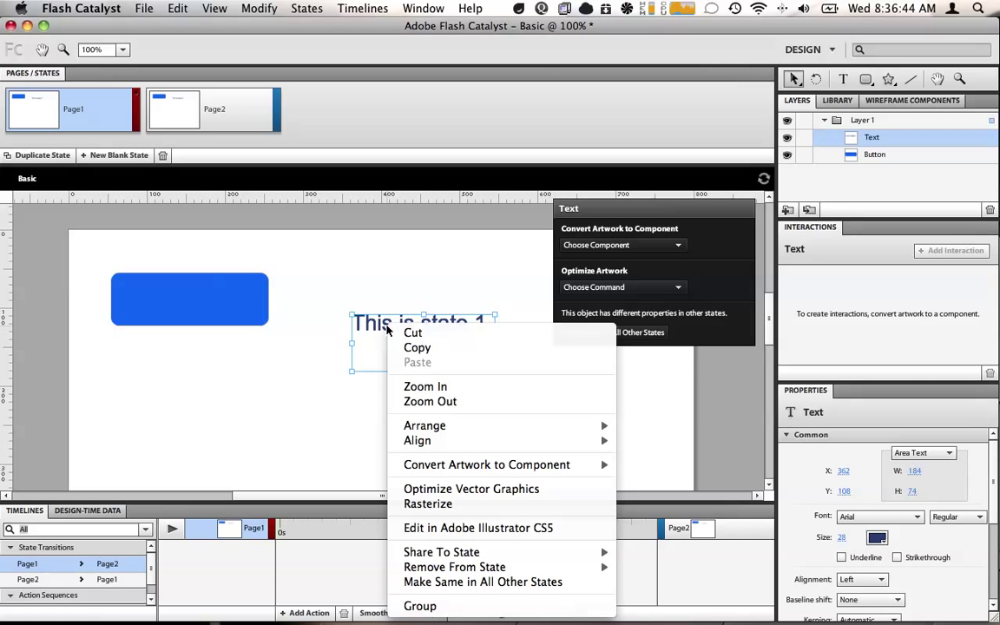
click(290, 351)
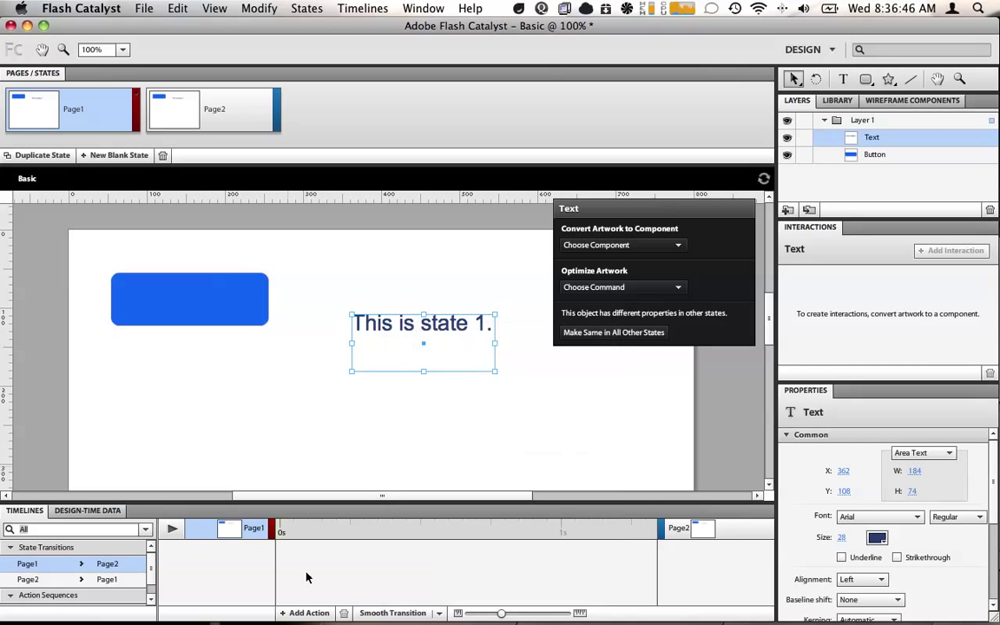
click(309, 613)
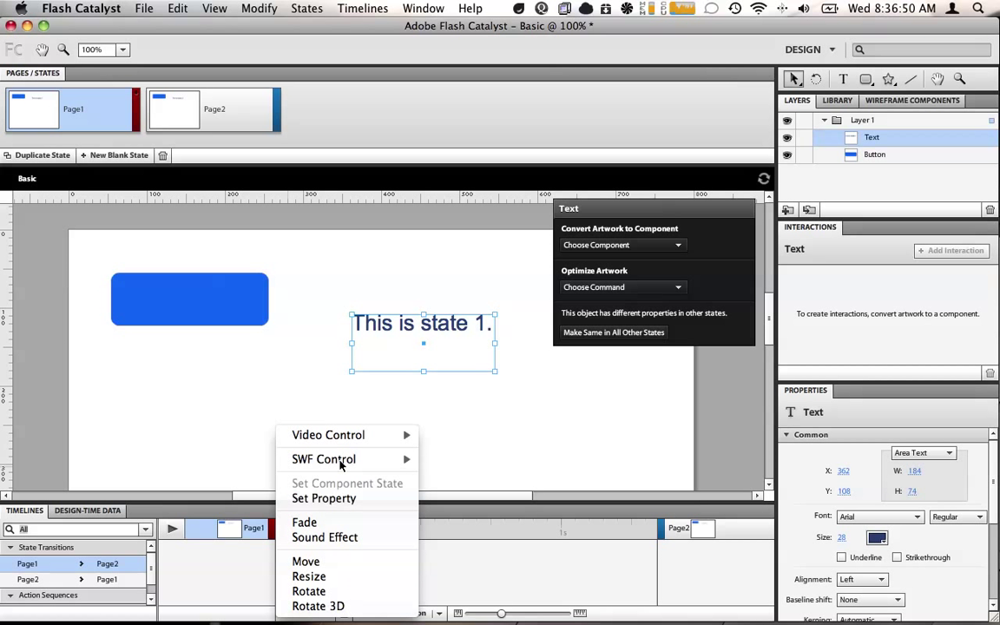
click(304, 521)
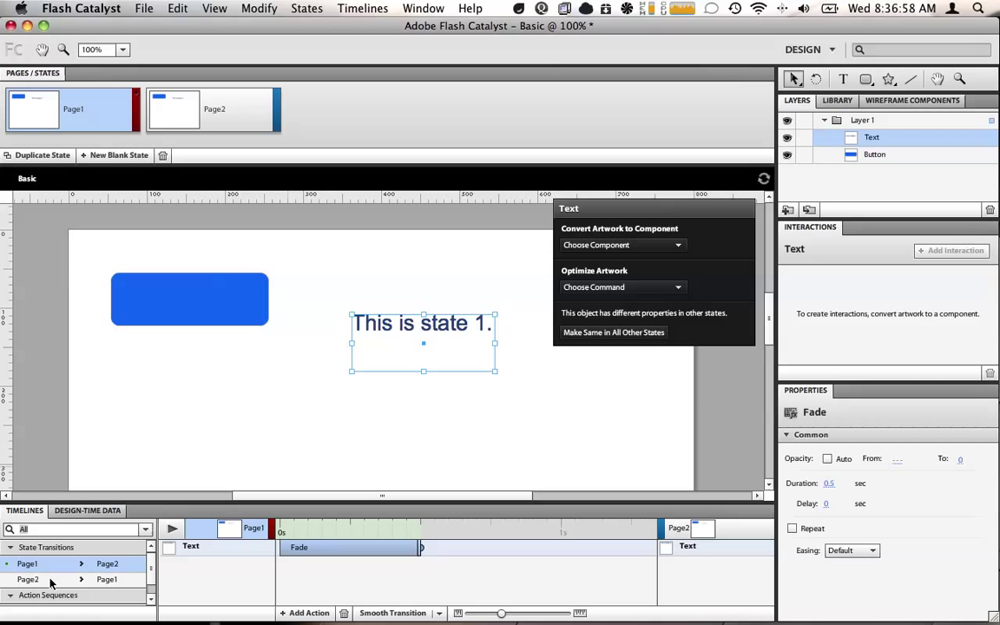
- Add a Fade to the text in the Page2-to-Page1 transition too, then save the project
key(Down)
click(314, 612)
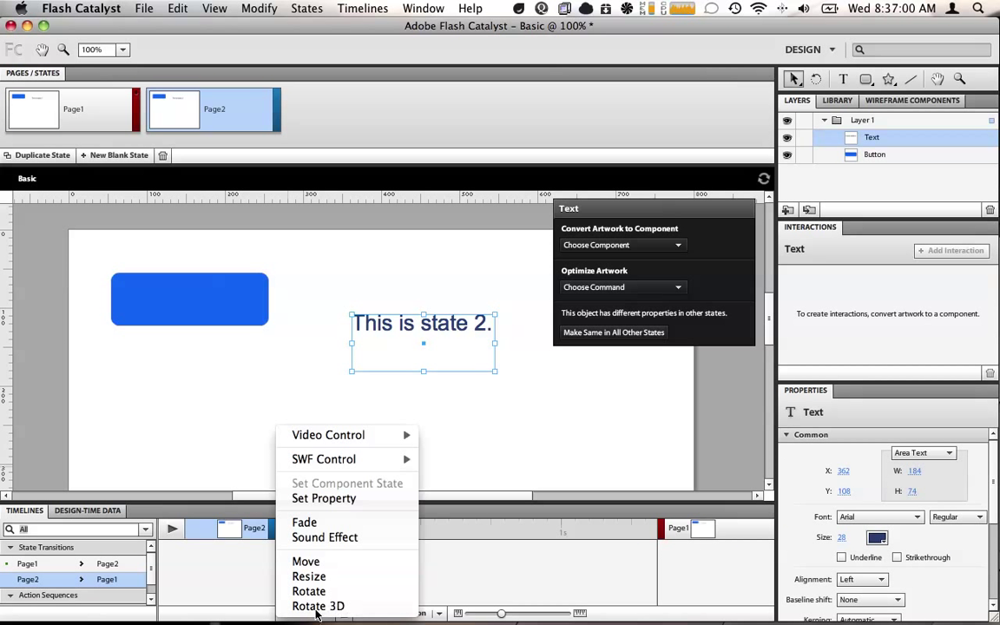
click(306, 523)
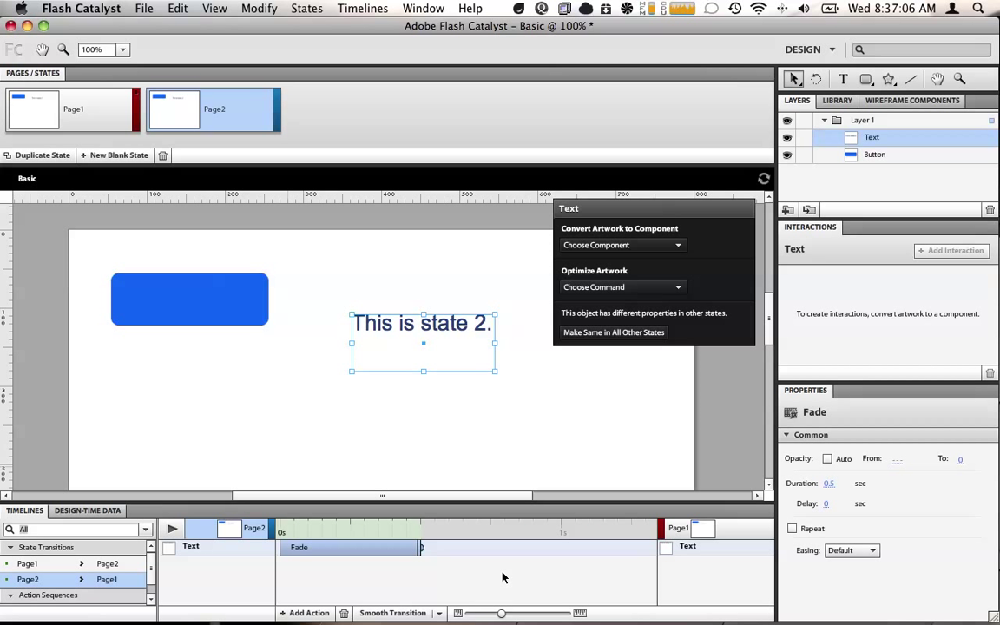
key(super+s)
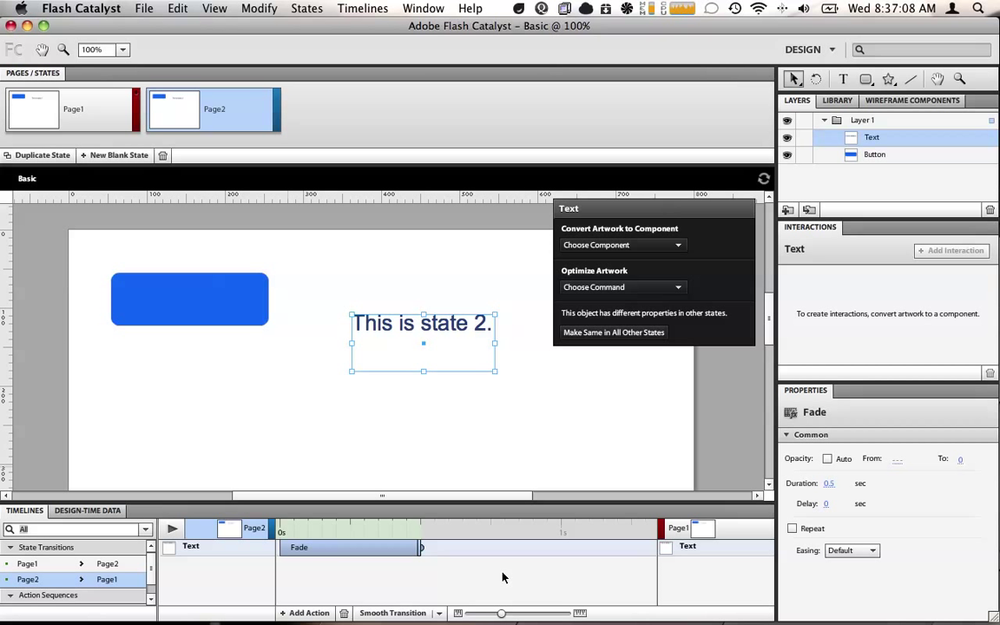
- Rebuild and run in Chrome, click the blue button to watch the text fade, then close the preview
key(super+Return)
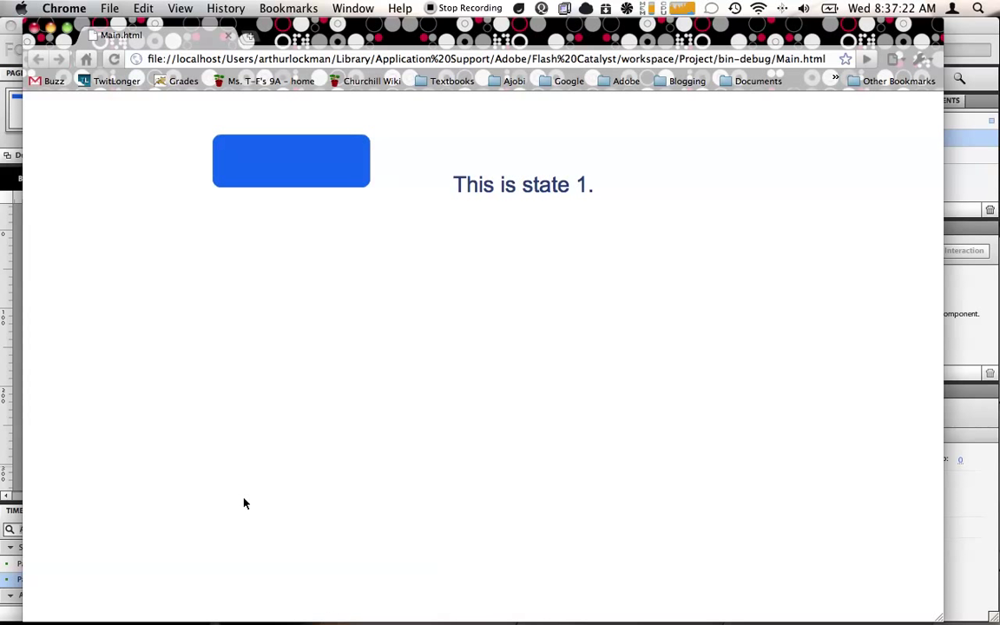
click(249, 157)
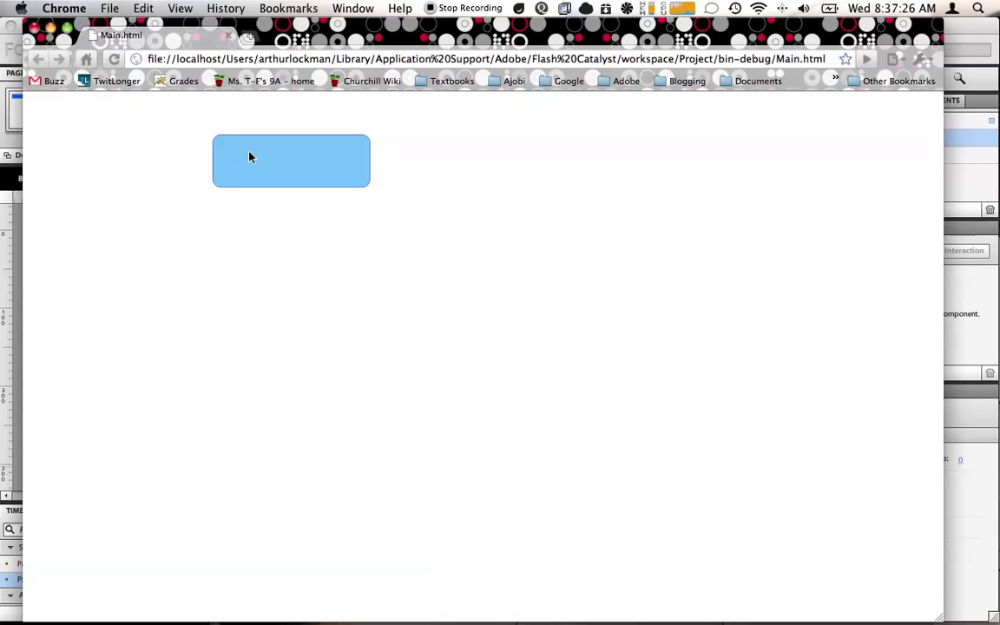
key(super+w)
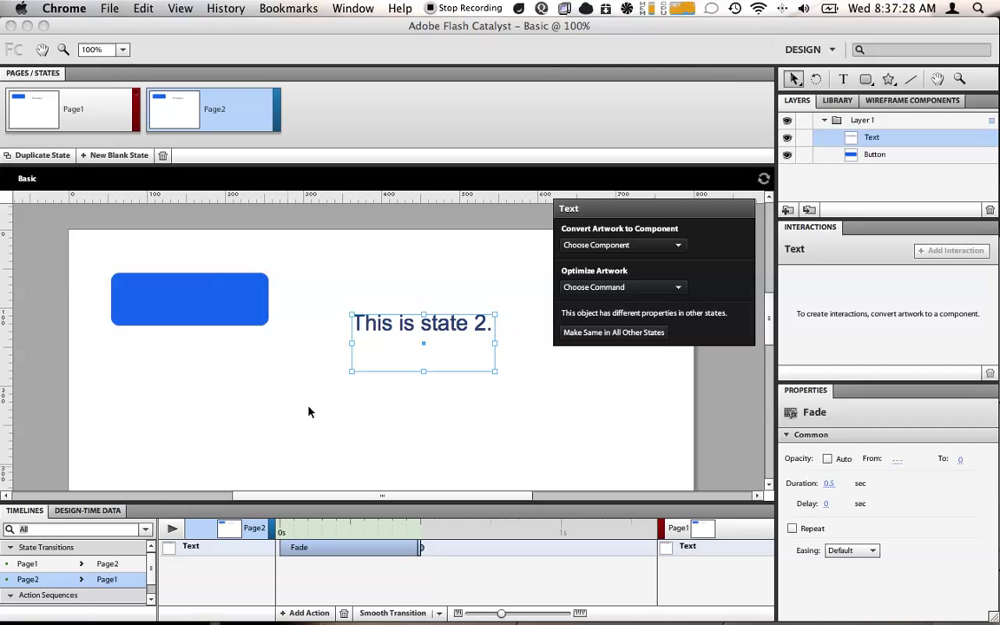
- Drag both Fade bars, Page1>Page2 and Page2>Page1, down to 0.25 s, then save
click(43, 565)
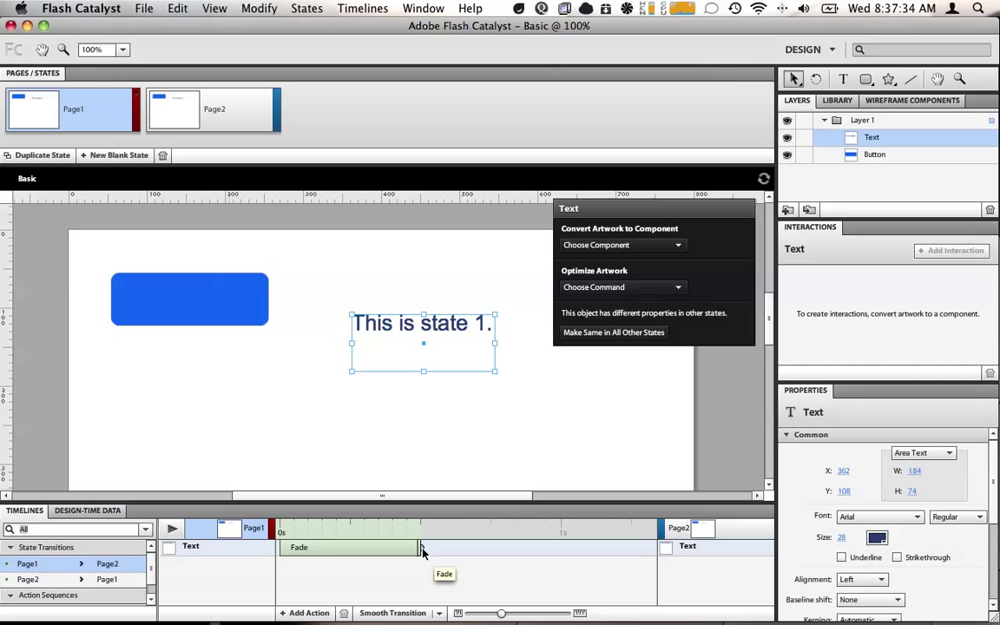
drag(423, 552, 351, 552)
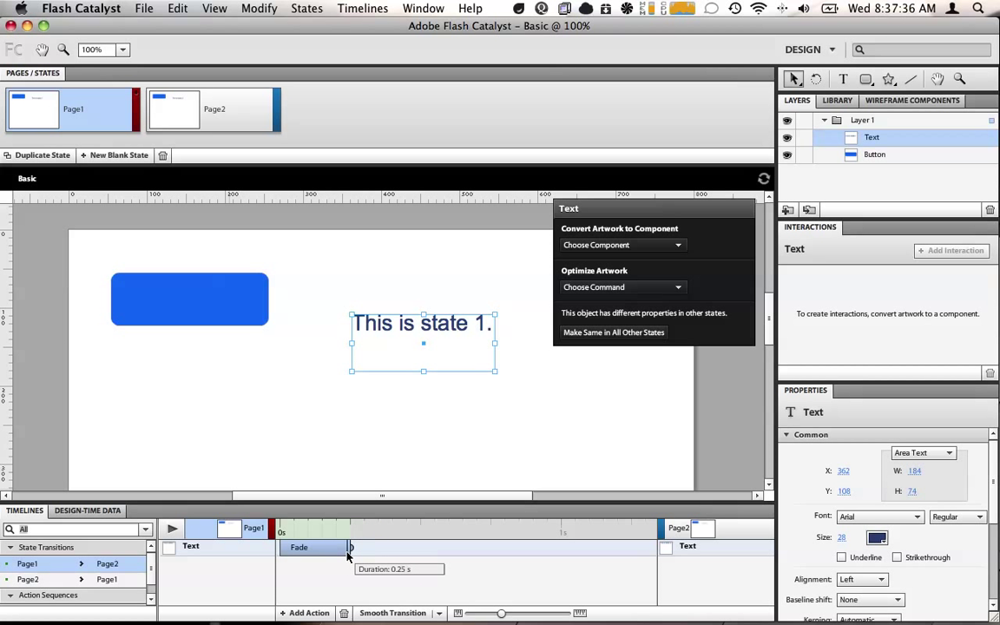
click(295, 557)
click(54, 578)
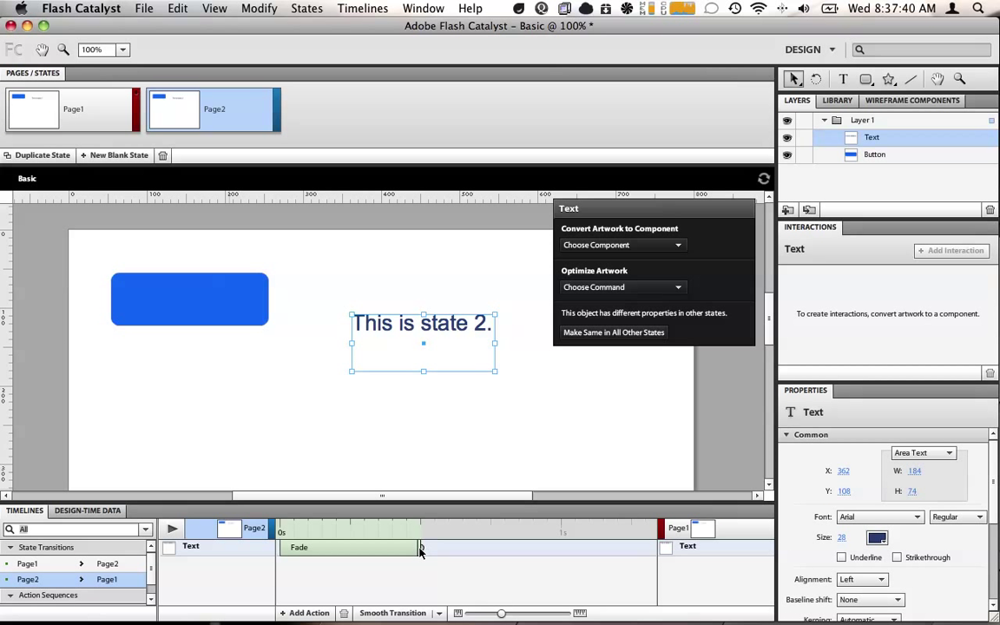
drag(420, 548, 350, 552)
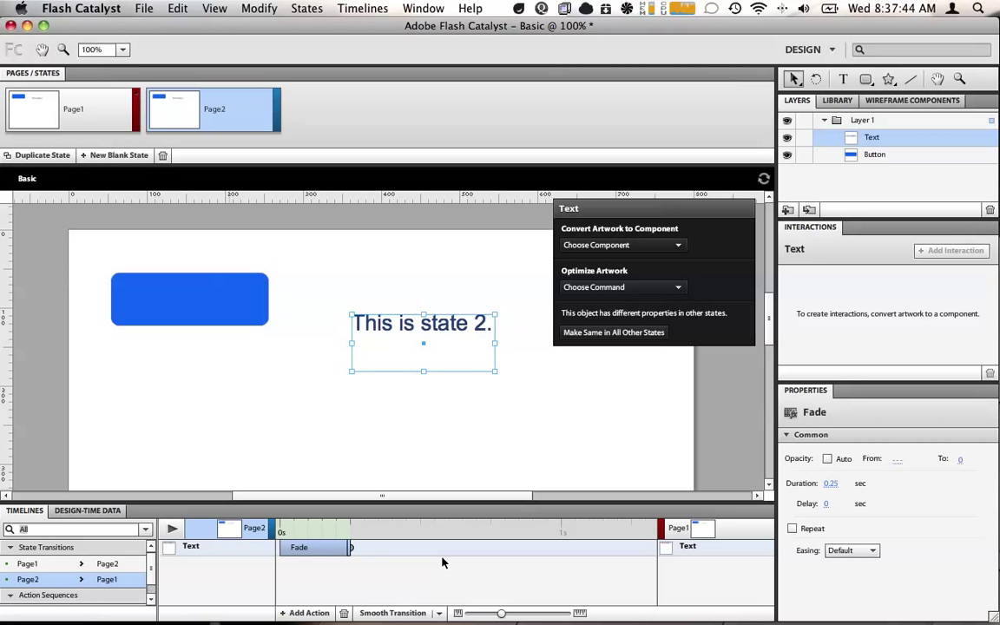
key(super+s)
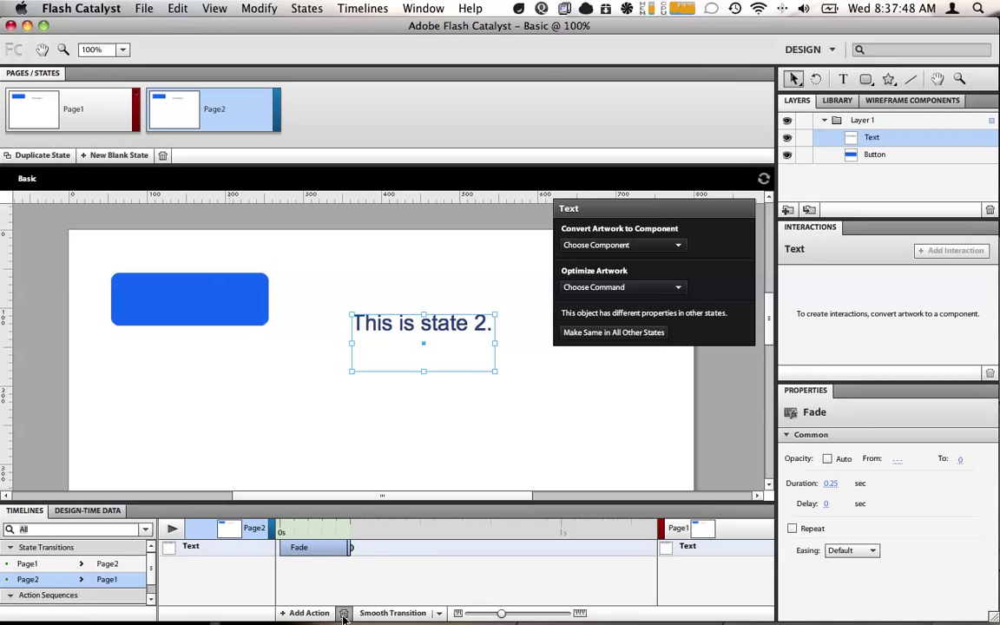
- Delete the Fade effects from both the Page2-to-Page1 and Page1-to-Page2 transitions
key(Delete)
click(49, 564)
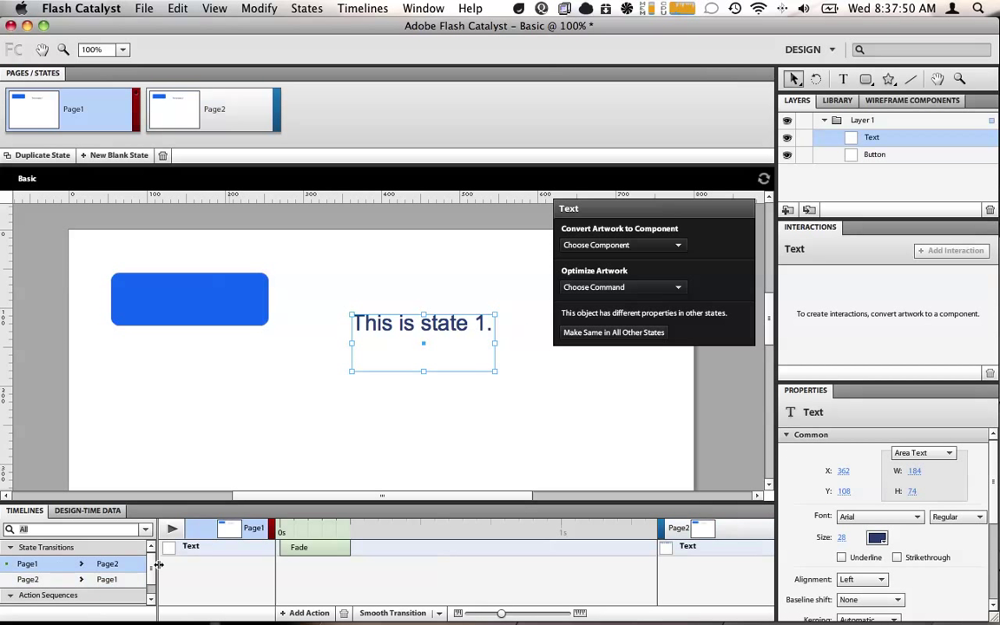
click(309, 548)
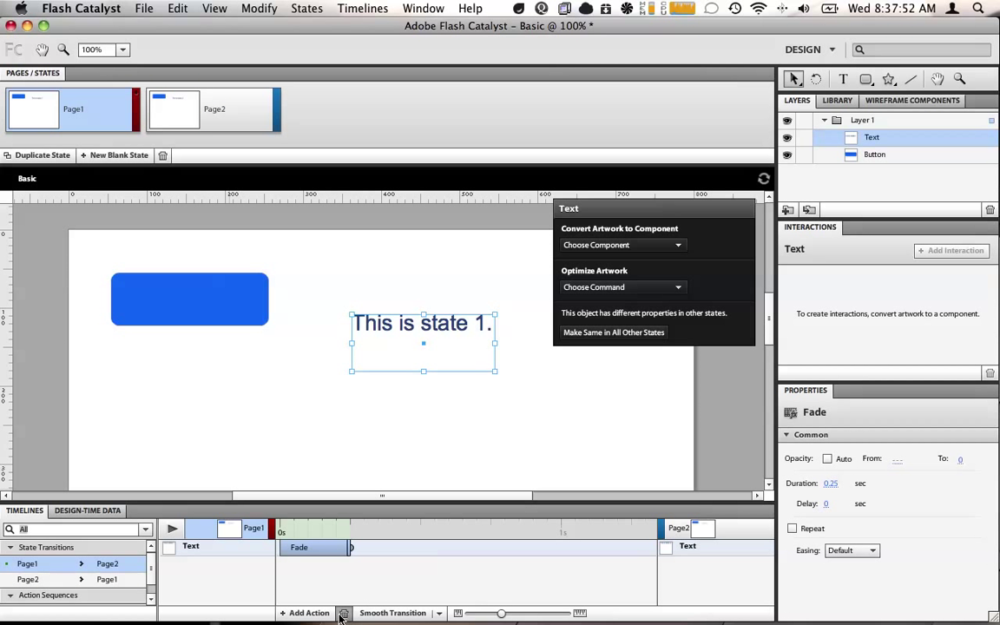
key(Delete)
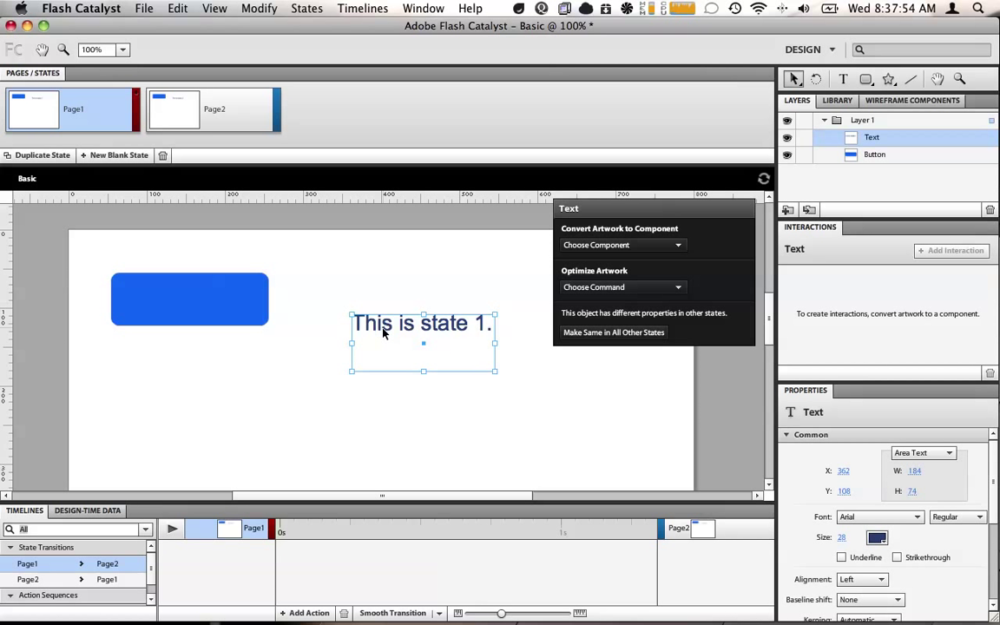
- Add a Rotate 3D effect to the text for Page1-to-Page2 and apply the Smooth Transition settings
click(302, 612)
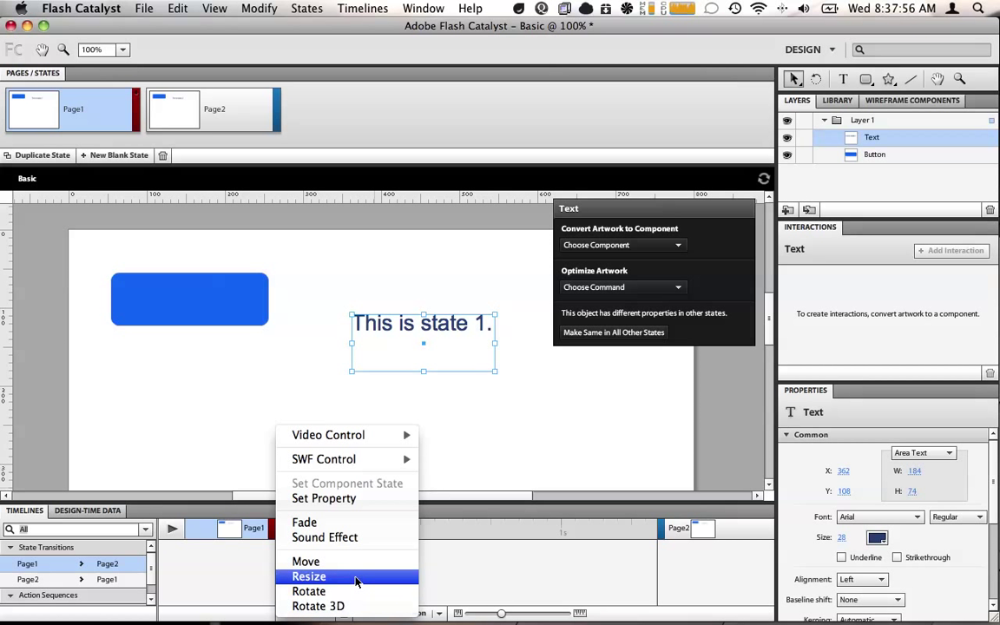
click(352, 606)
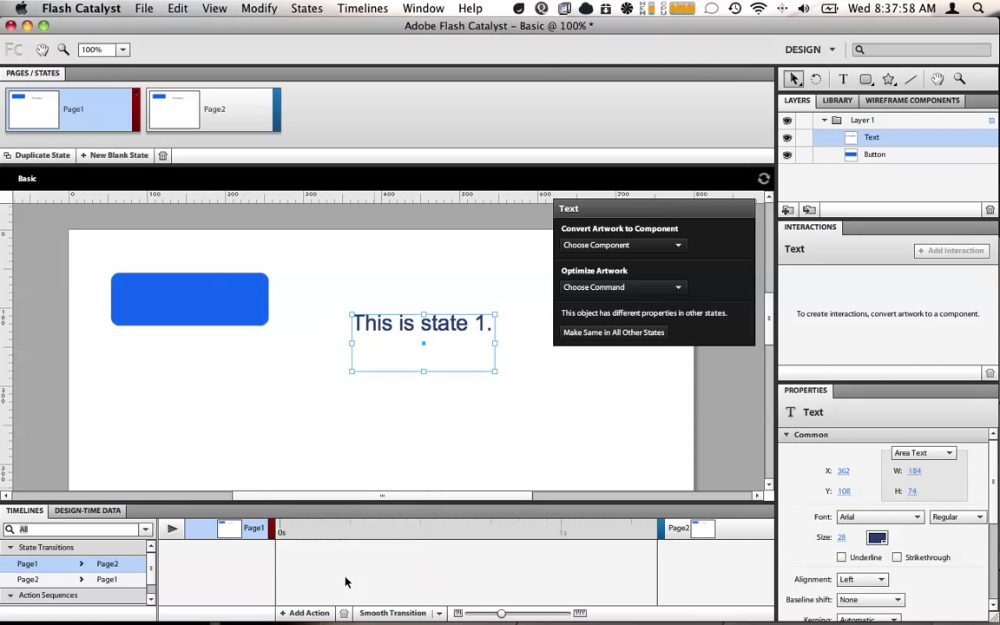
click(439, 613)
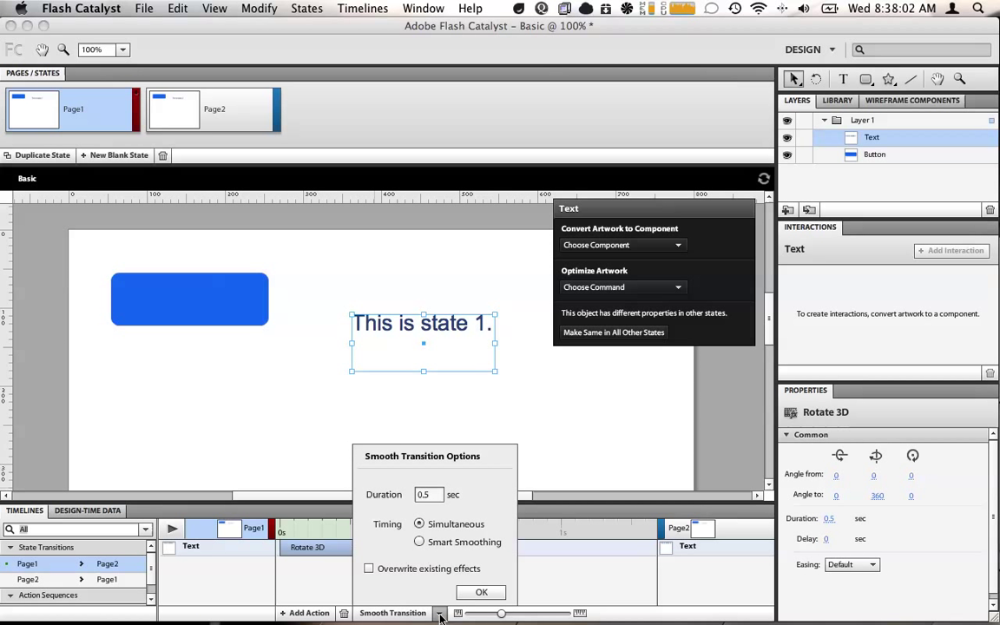
click(480, 592)
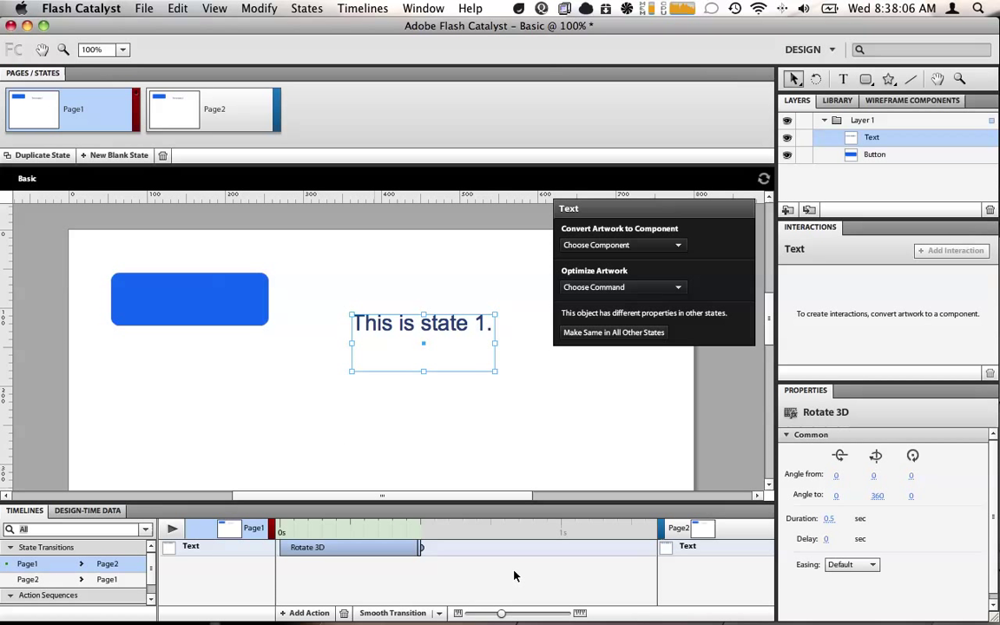
- Run the rebuilt project in Chrome, click the button to show state 2 and back to state 1, then close the preview
key(super+Return)
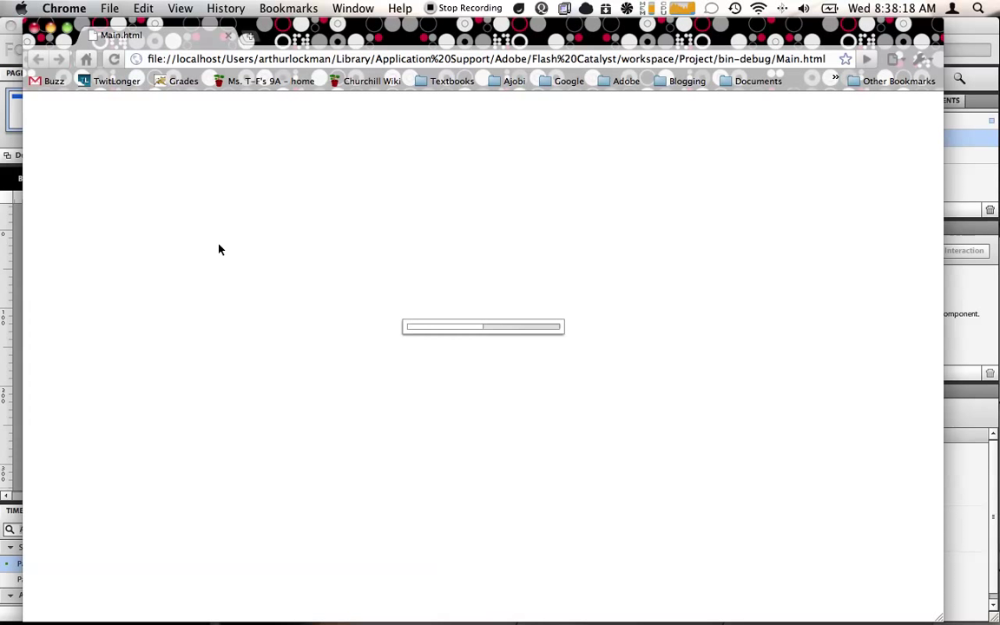
click(253, 171)
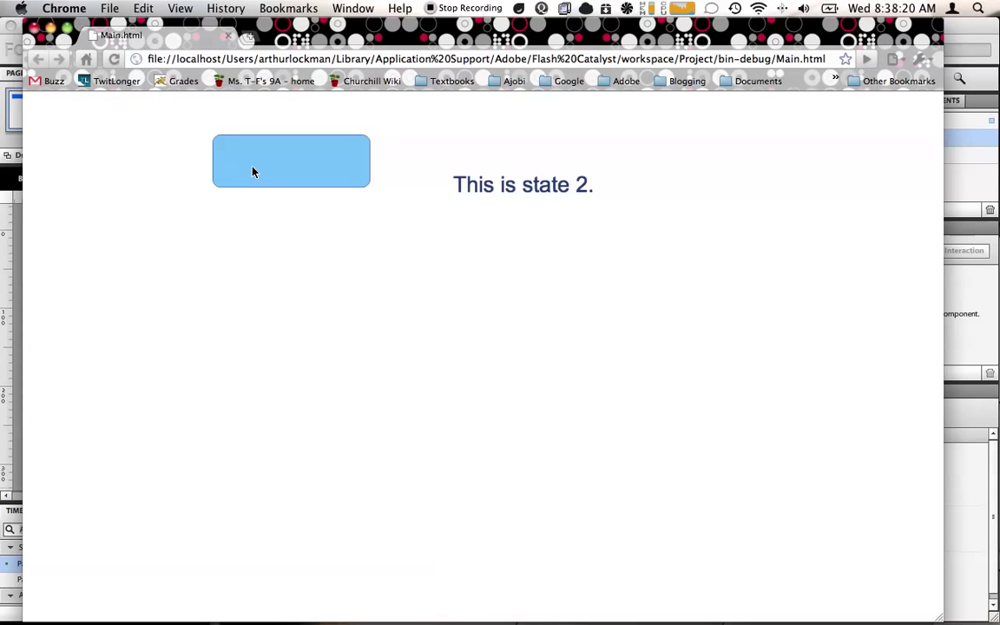
click(252, 171)
key(super+w)
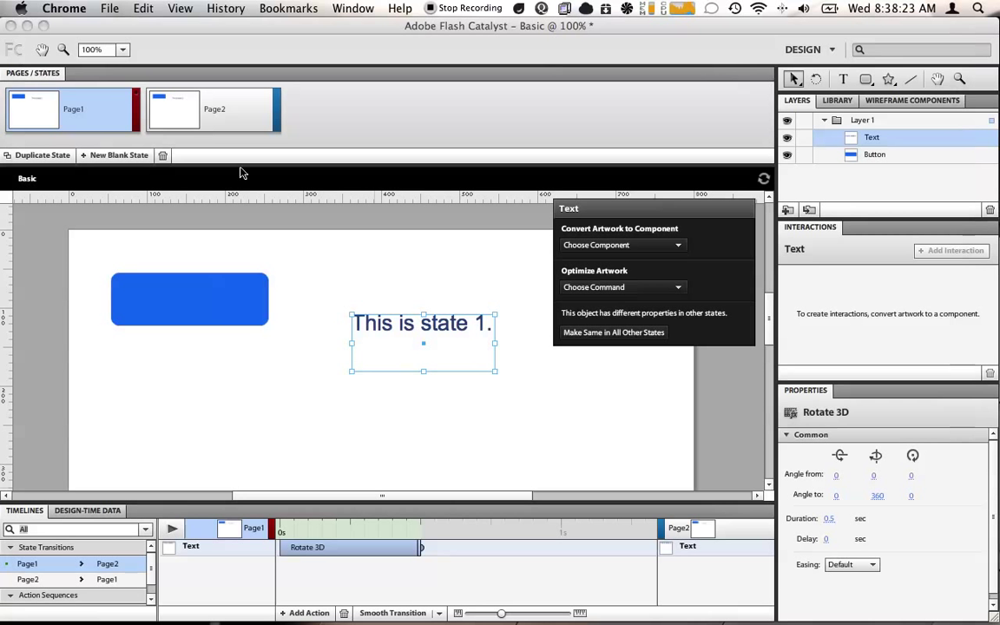
- Add a Rotate 3D effect to the text in the Page2-to-Page1 transition and rebuild to run it
click(241, 370)
click(35, 579)
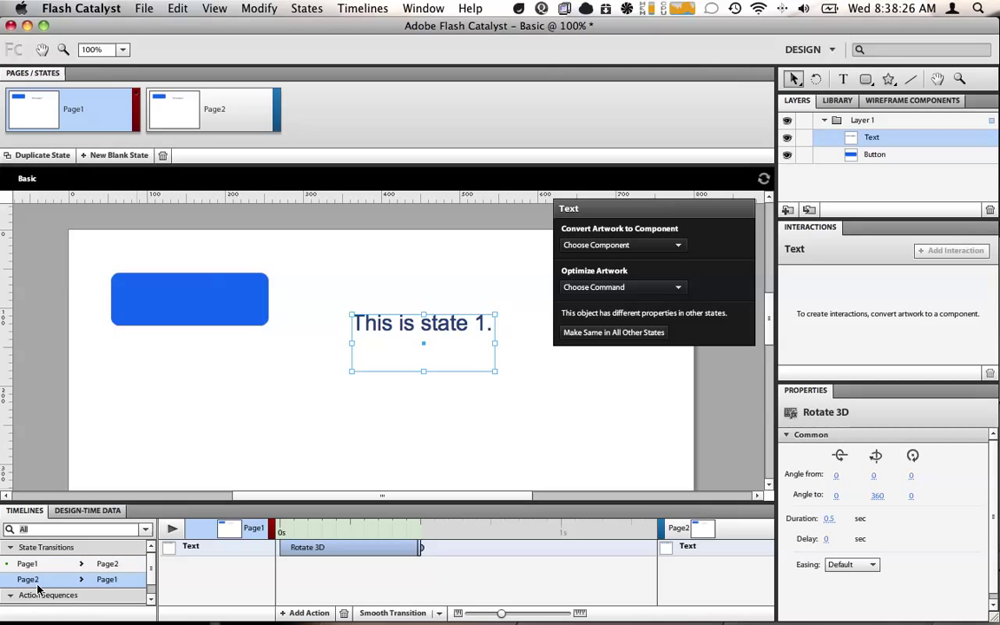
click(308, 612)
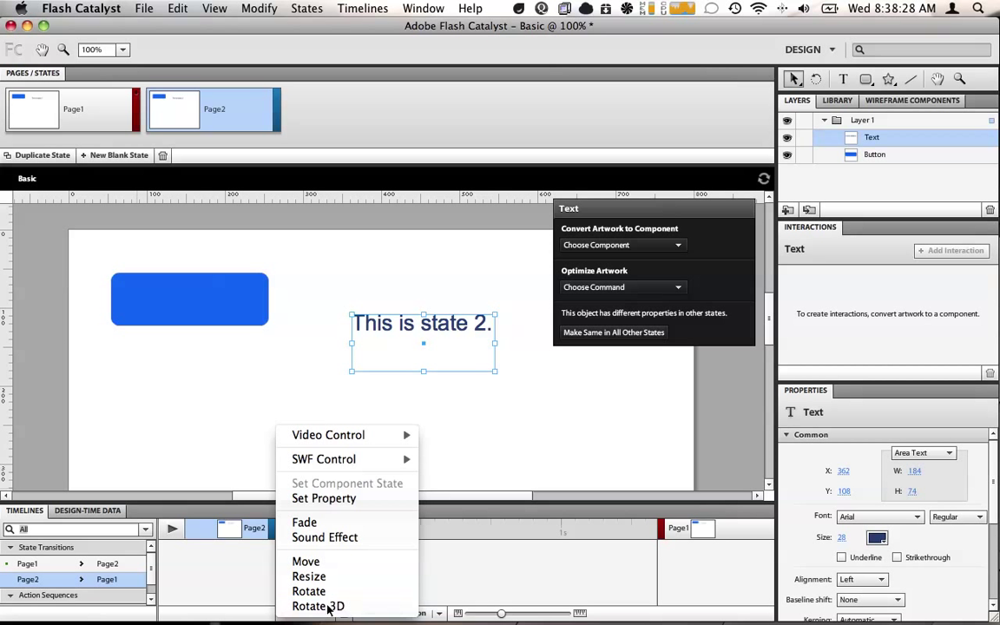
click(318, 606)
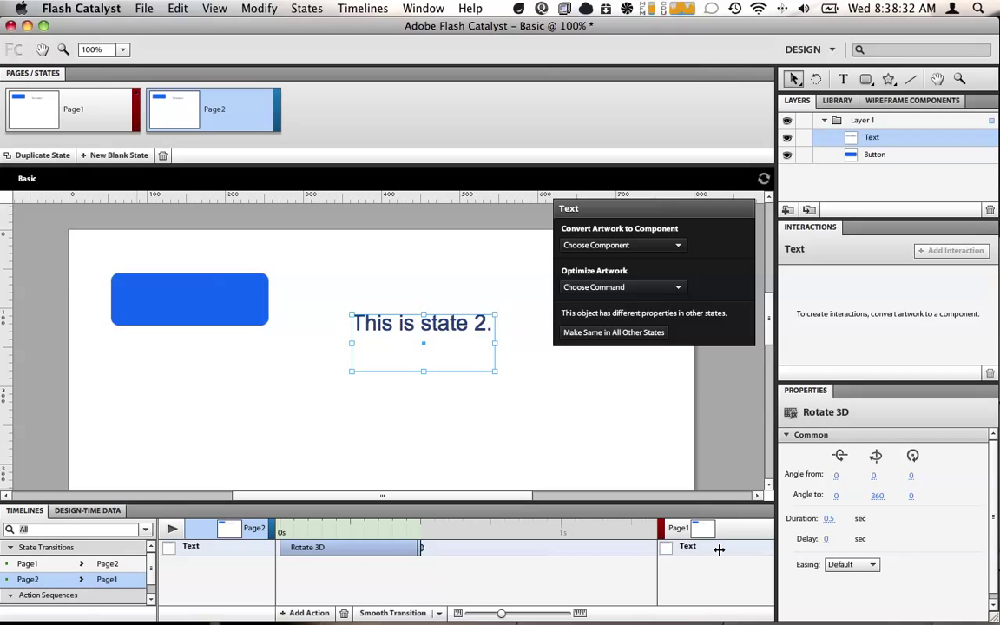
key(super+Return)
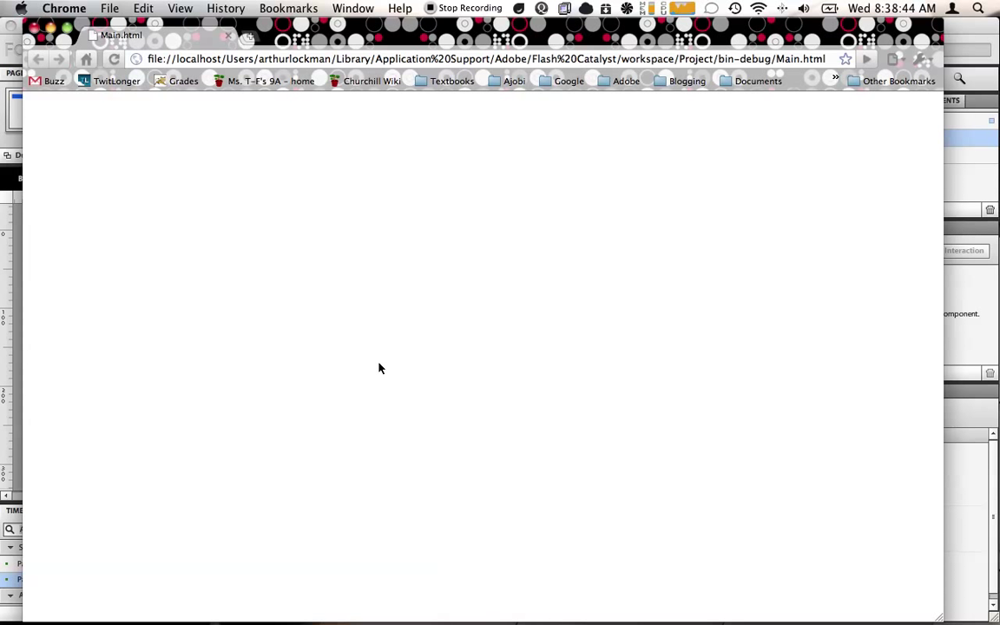
- Click the blue button three times to see the text spin into 'This is state 2.', then leave the preview
click(299, 176)
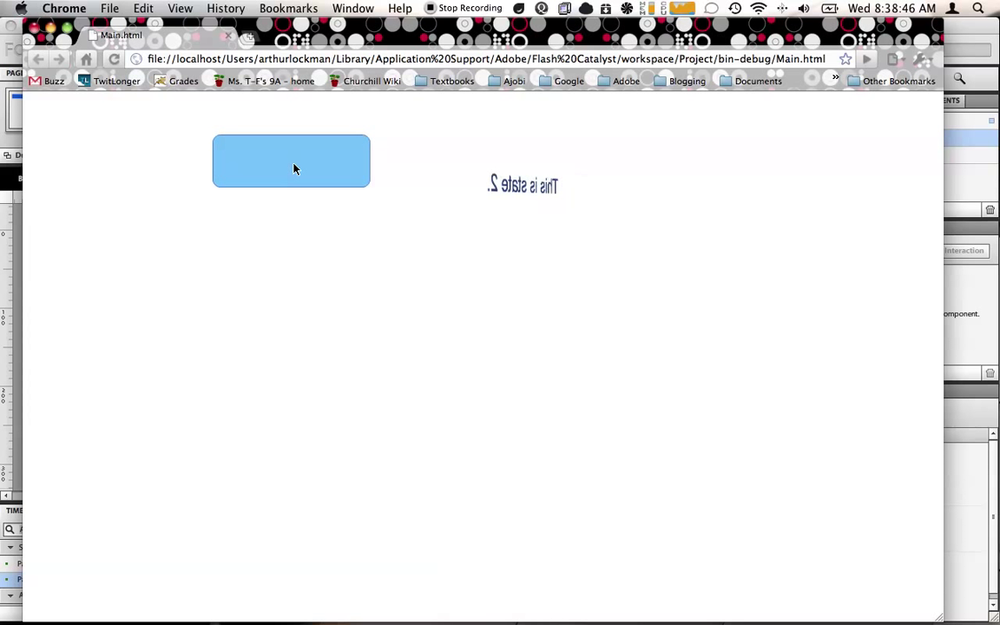
click(294, 166)
click(295, 169)
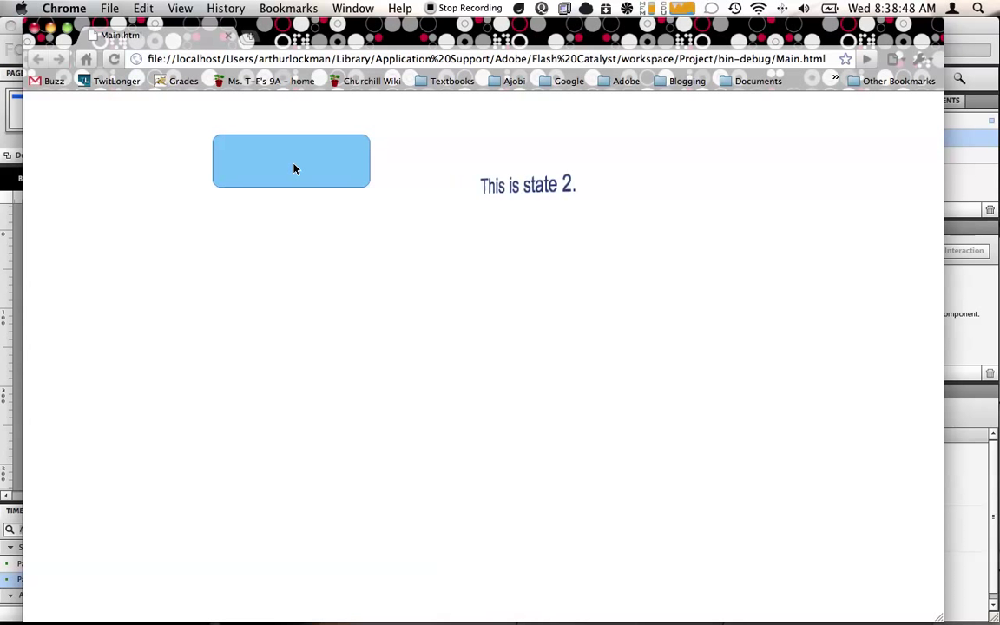
key(super+Tab)
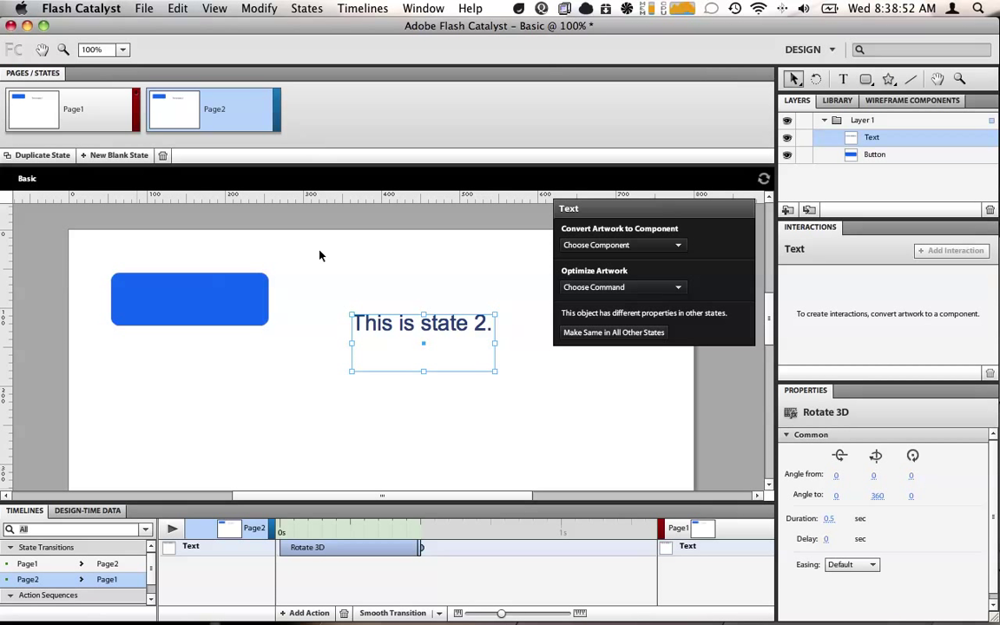
click(326, 291)
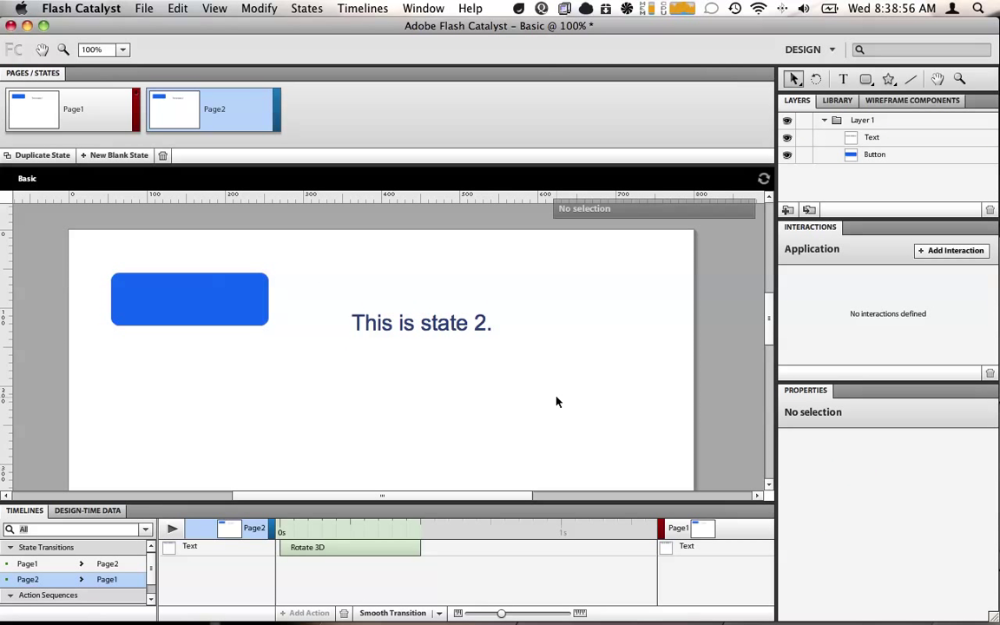
drag(554, 429, 185, 274)
click(188, 263)
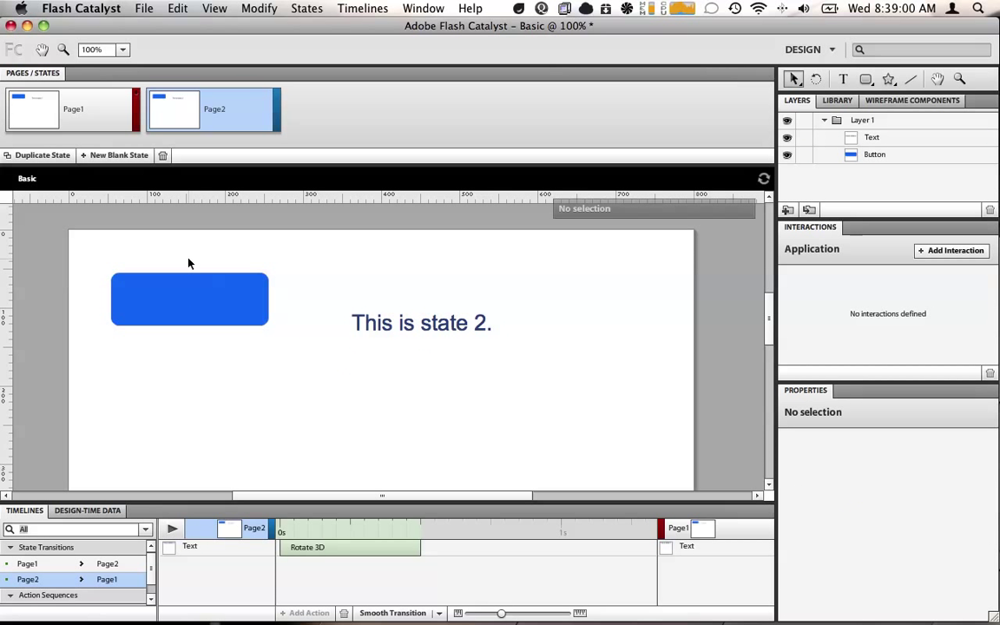